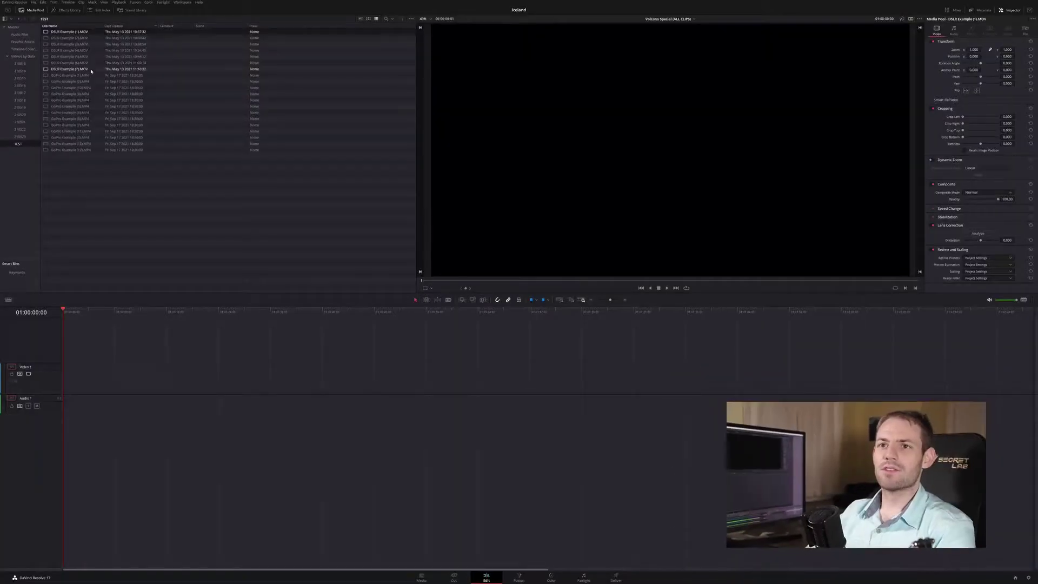
# Select the seven DSLR clips and all the GoPro clips in the media pool.
pyautogui.keyDown('shift'); pyautogui.click(91, 71); pyautogui.keyUp('shift')
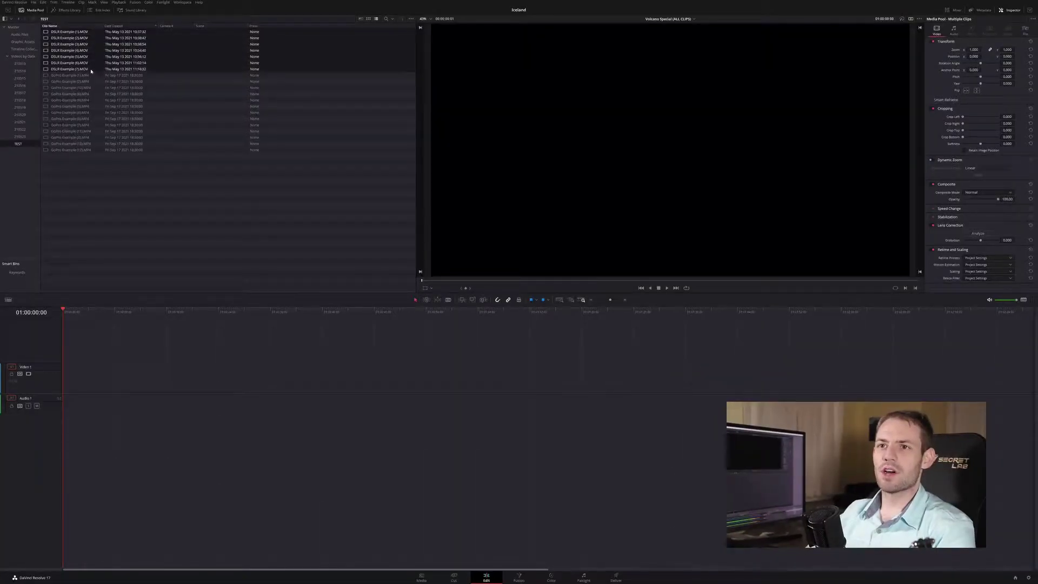
pyautogui.click(129, 32)
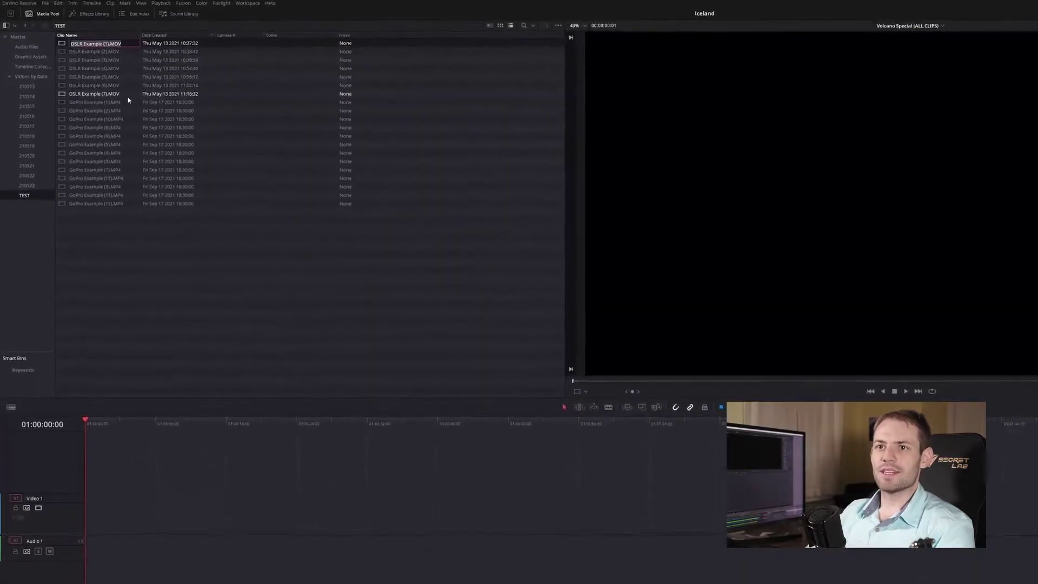
pyautogui.keyDown('shift'); pyautogui.click(182, 134); pyautogui.keyUp('shift')
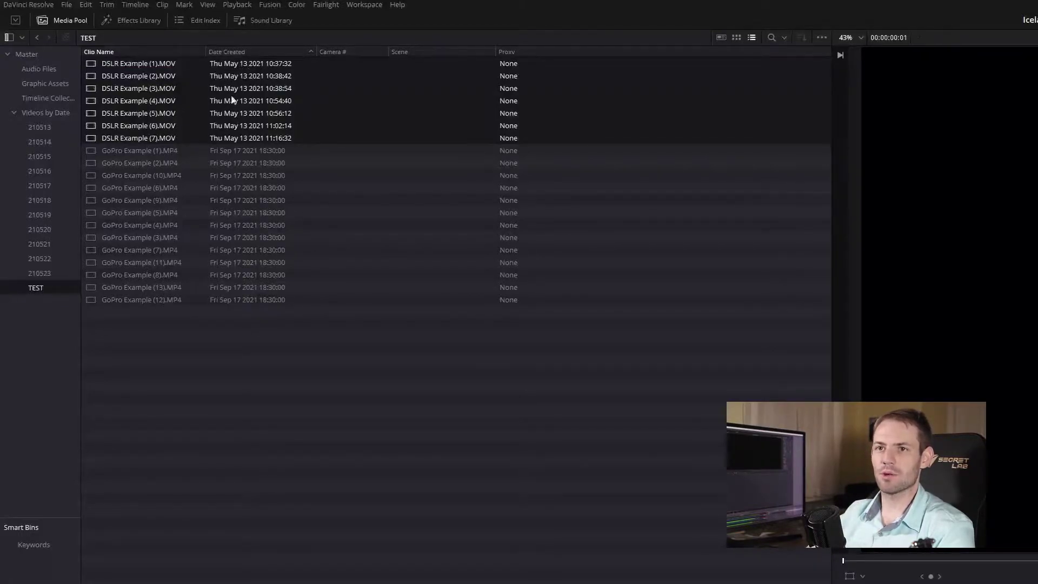
pyautogui.click(190, 149)
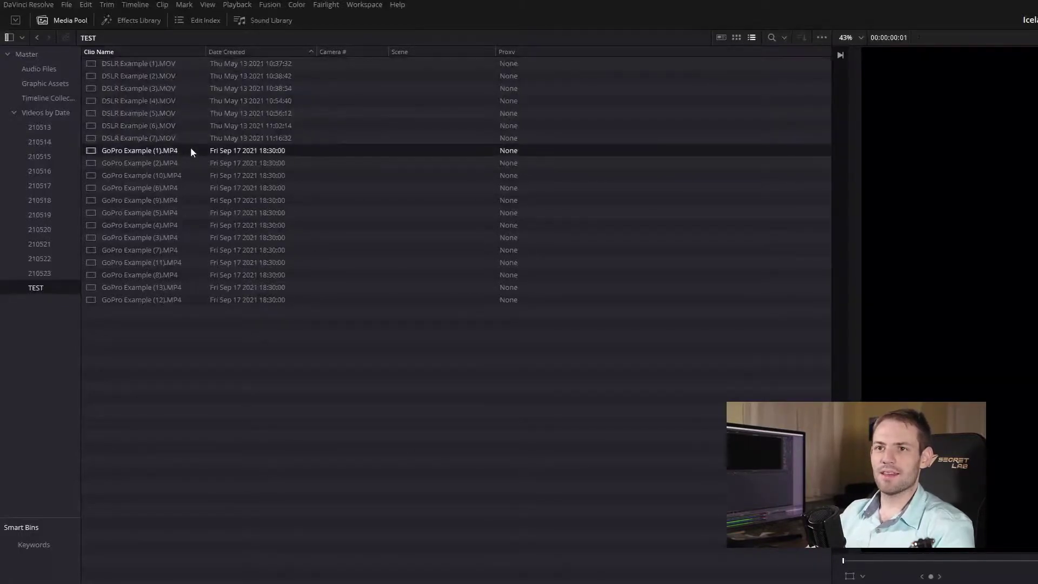
pyautogui.keyDown('shift'); pyautogui.click(199, 300); pyautogui.keyUp('shift')
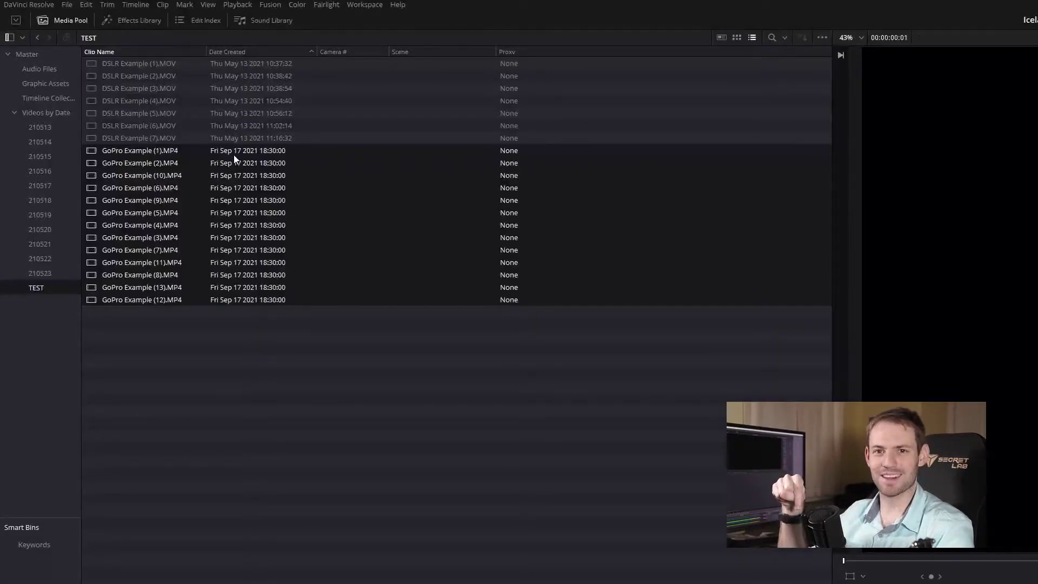
# Launch BulkFileChanger, move its window aside, and bring up the first DSLR clip's context menu.
pyautogui.press('super')
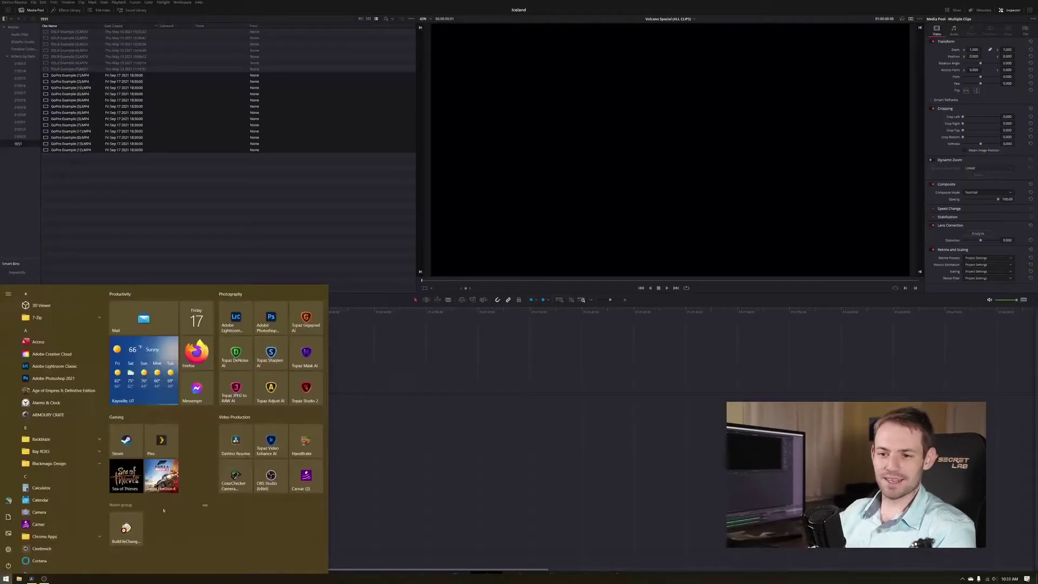
pyautogui.click(128, 524)
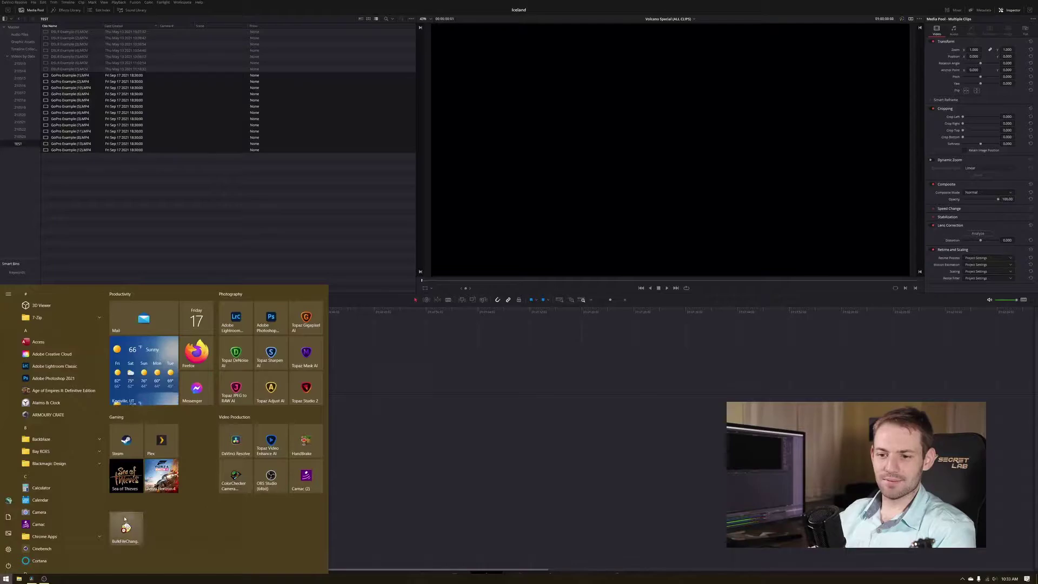
pyautogui.moveTo(747, 96); pyautogui.dragTo(456, 188)
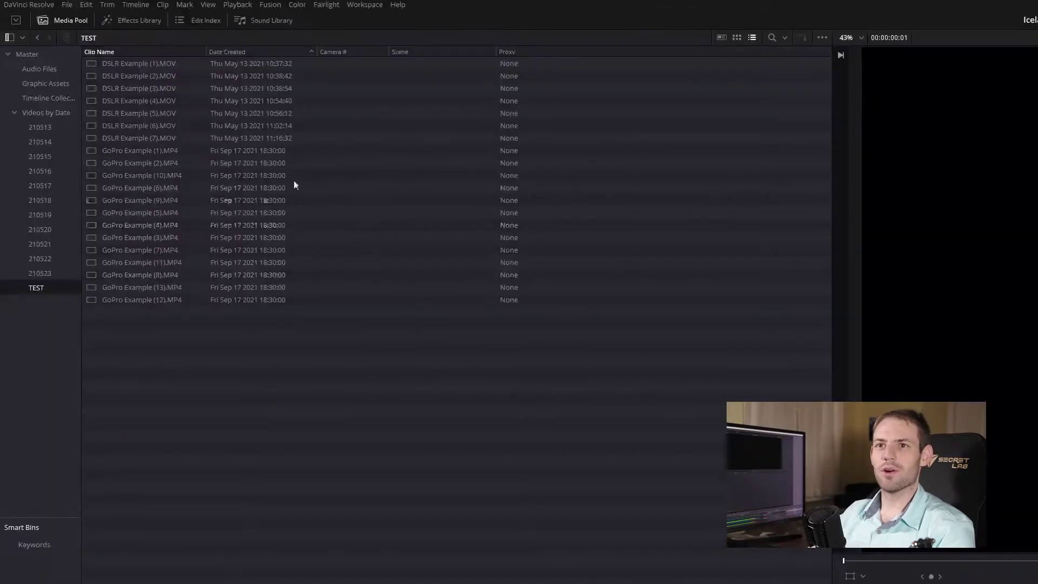
pyautogui.rightClick(184, 60)
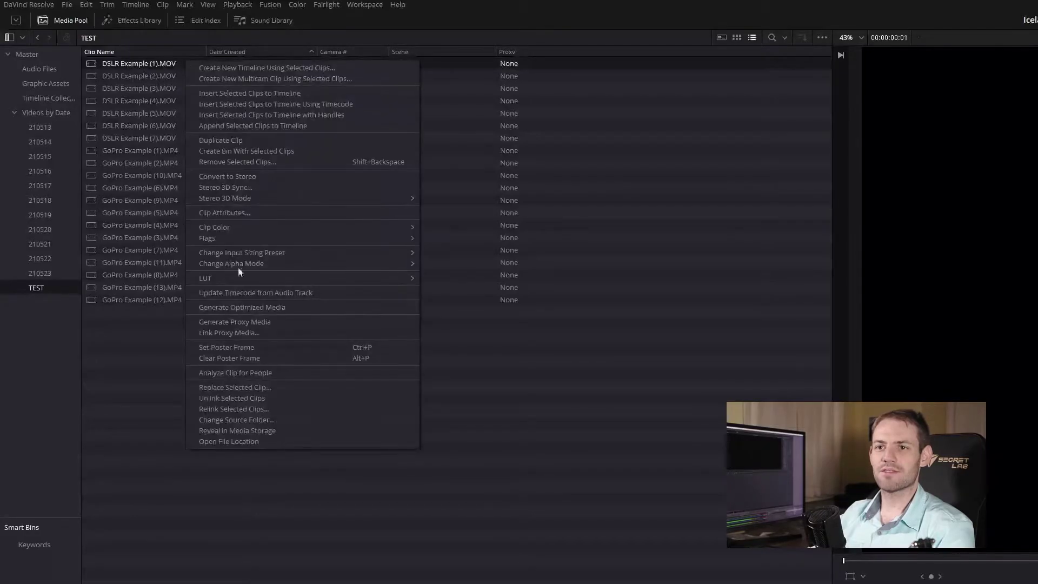
# Open the clip's TEST folder in File Explorer as a Details list.
pyautogui.click(268, 440)
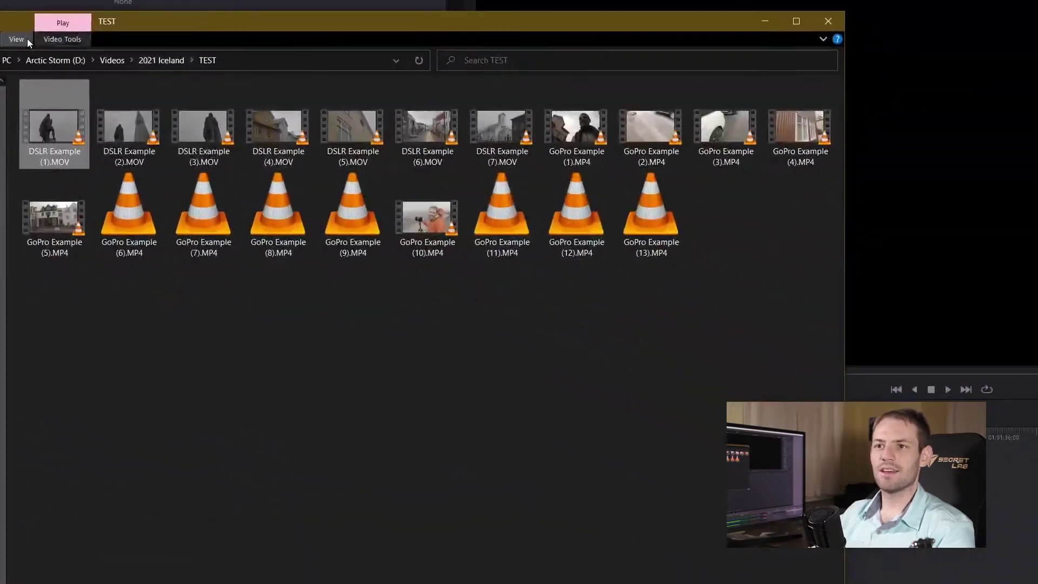
pyautogui.click(412, 226)
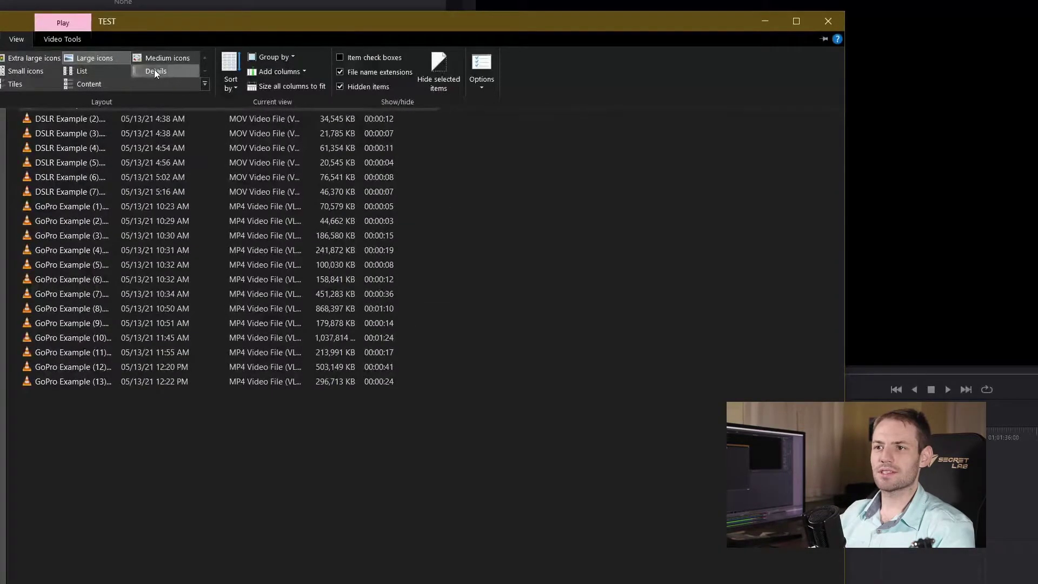
pyautogui.click(155, 71)
# Replace the Date column with Date created and Media created columns.
pyautogui.rightClick(482, 84)
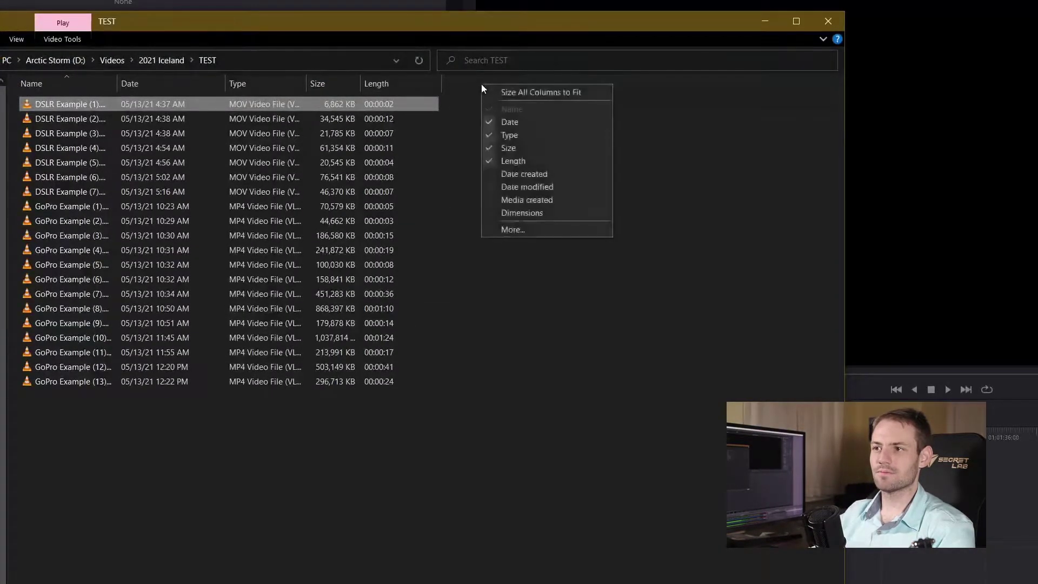
pyautogui.click(507, 122)
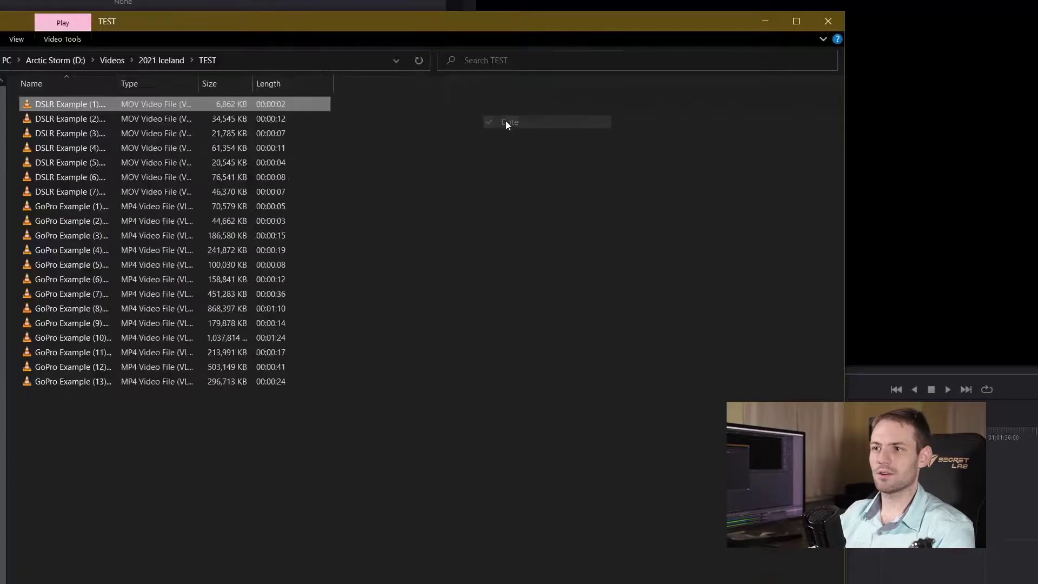
pyautogui.rightClick(369, 83)
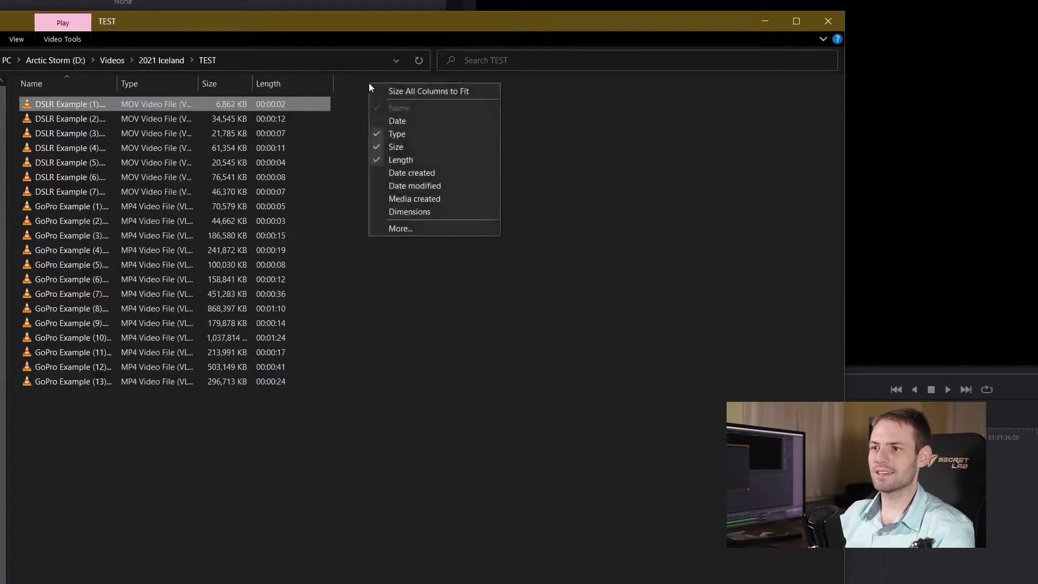
pyautogui.click(416, 174)
pyautogui.rightClick(463, 83)
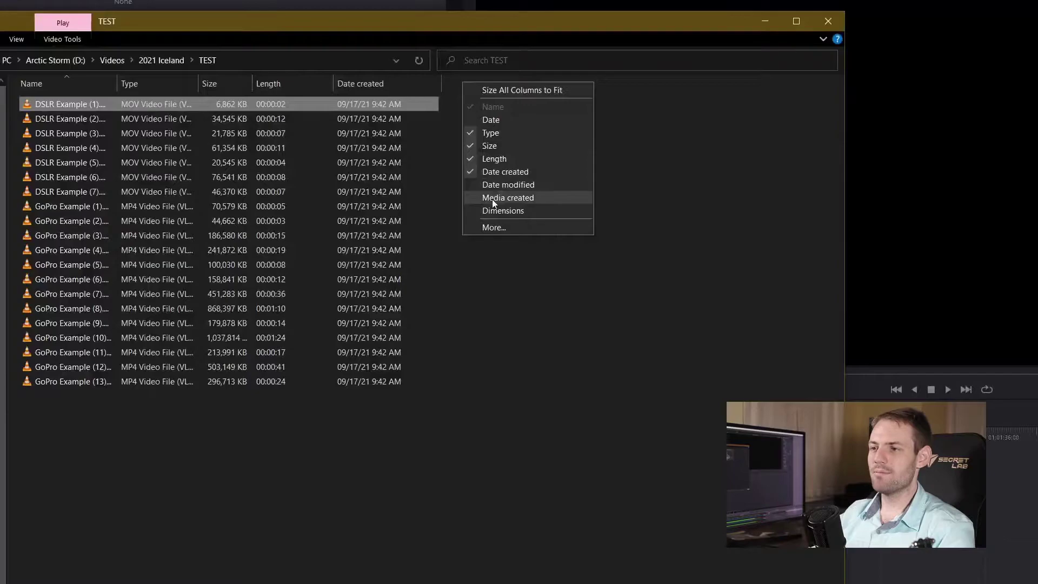
pyautogui.click(492, 198)
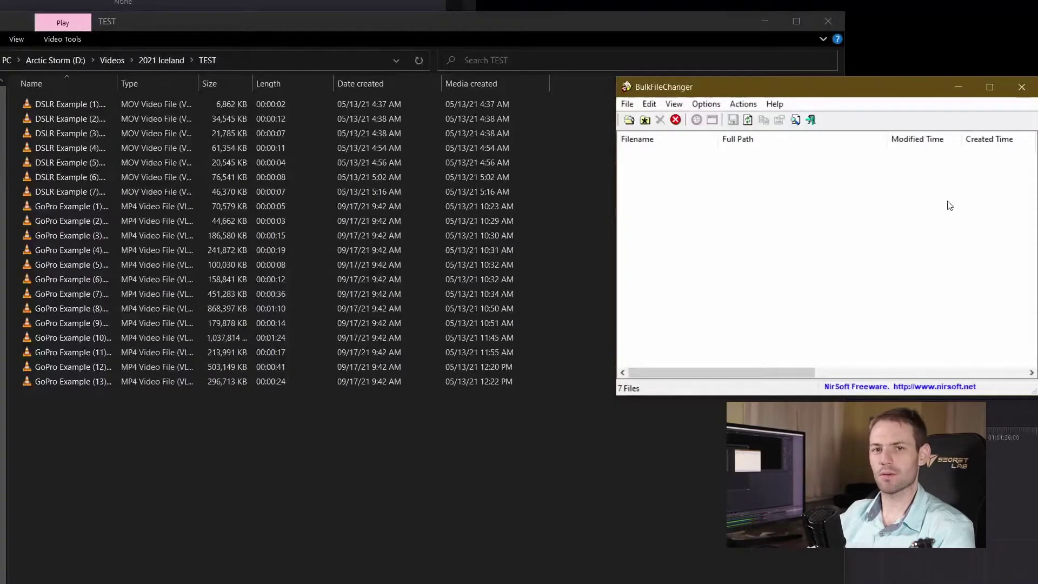
# Drag DSLR files 1–7 from Explorer into BulkFileChanger and select all seven rows.
pyautogui.click(70, 106)
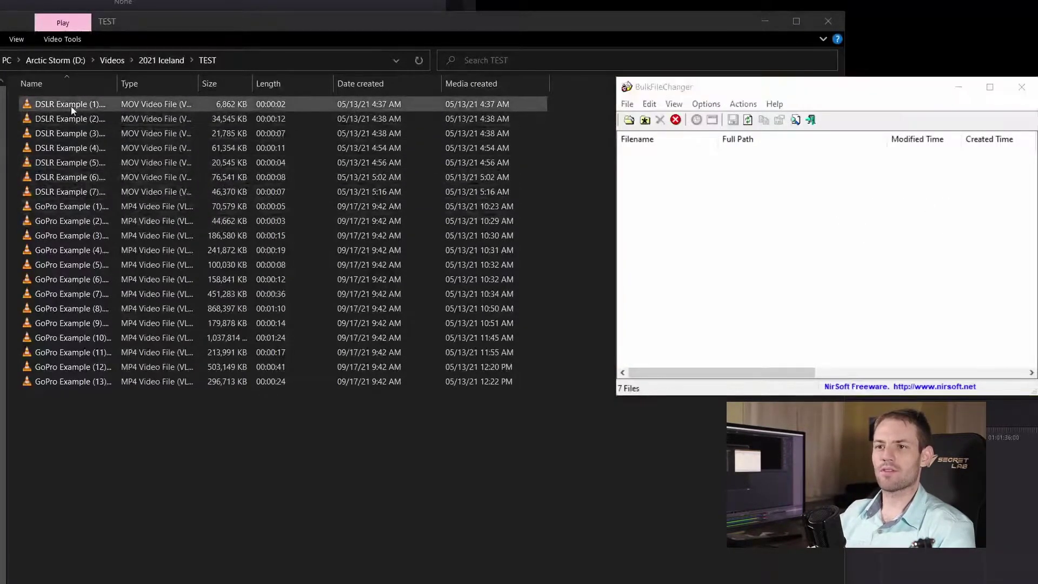
pyautogui.keyDown('shift'); pyautogui.click(76, 189); pyautogui.keyUp('shift')
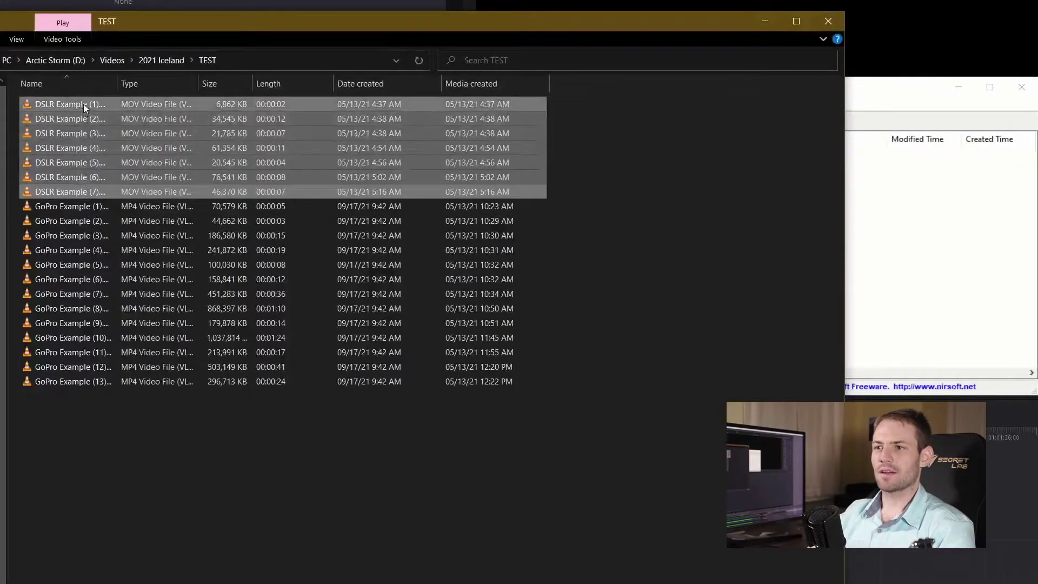
pyautogui.moveTo(83, 104); pyautogui.dragTo(931, 224)
pyautogui.click(896, 92)
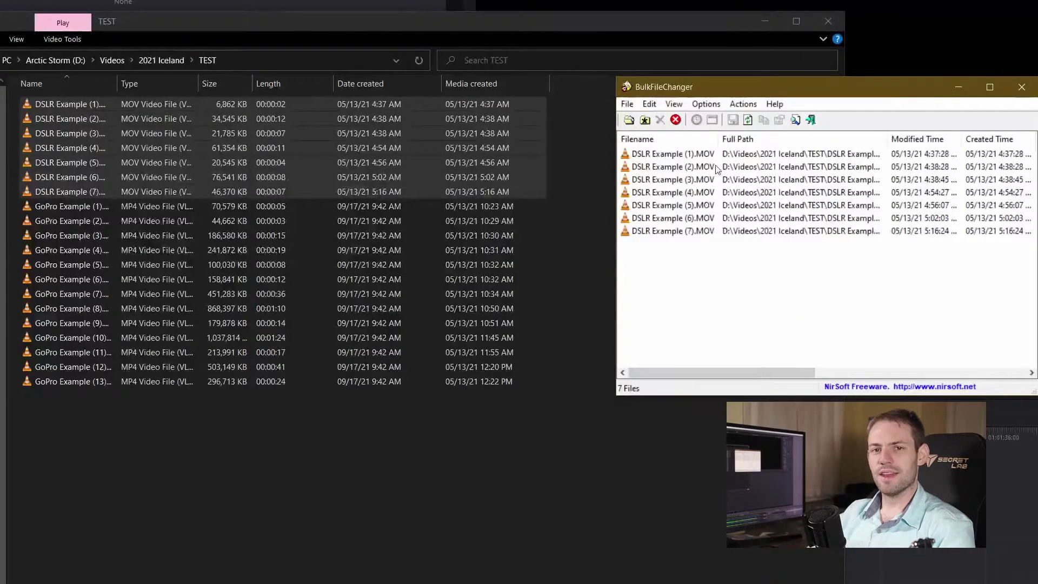
pyautogui.click(700, 156)
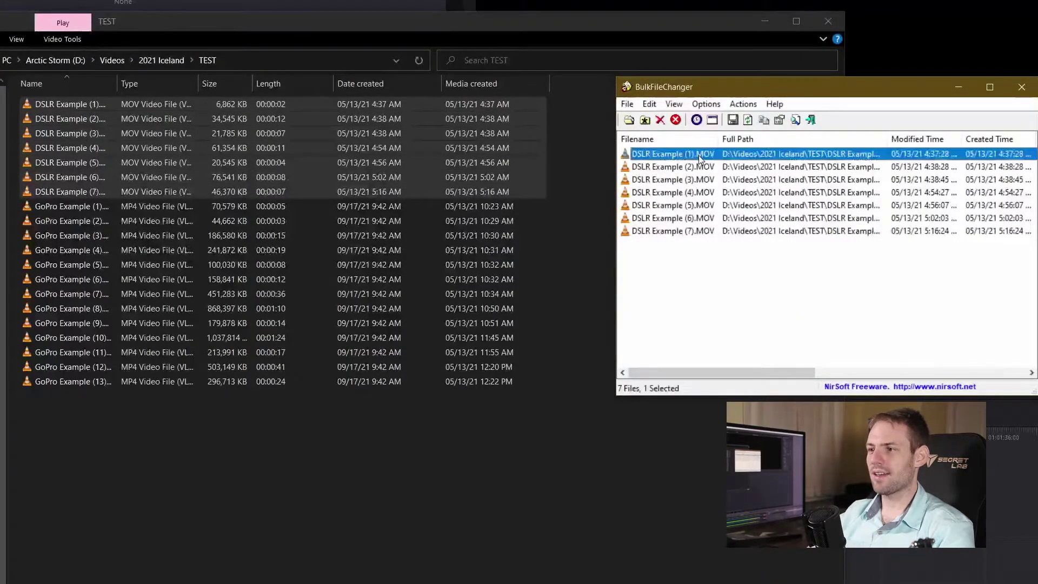
pyautogui.keyDown('shift'); pyautogui.click(702, 231); pyautogui.keyUp('shift')
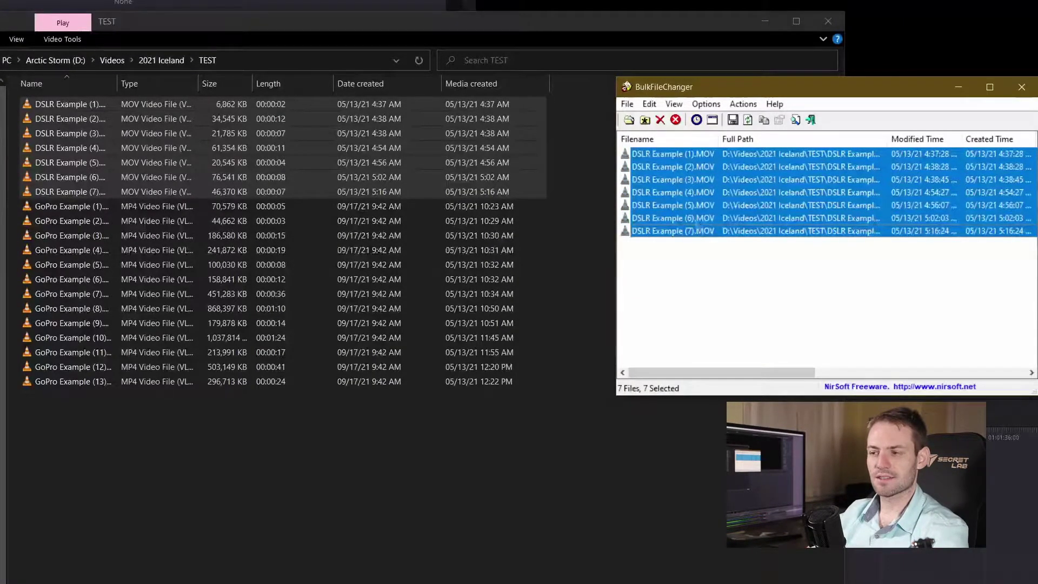
# Open Change file time / attributes with F6, turn off Copy Time From, and move the dialog aside.
pyautogui.press('F6')
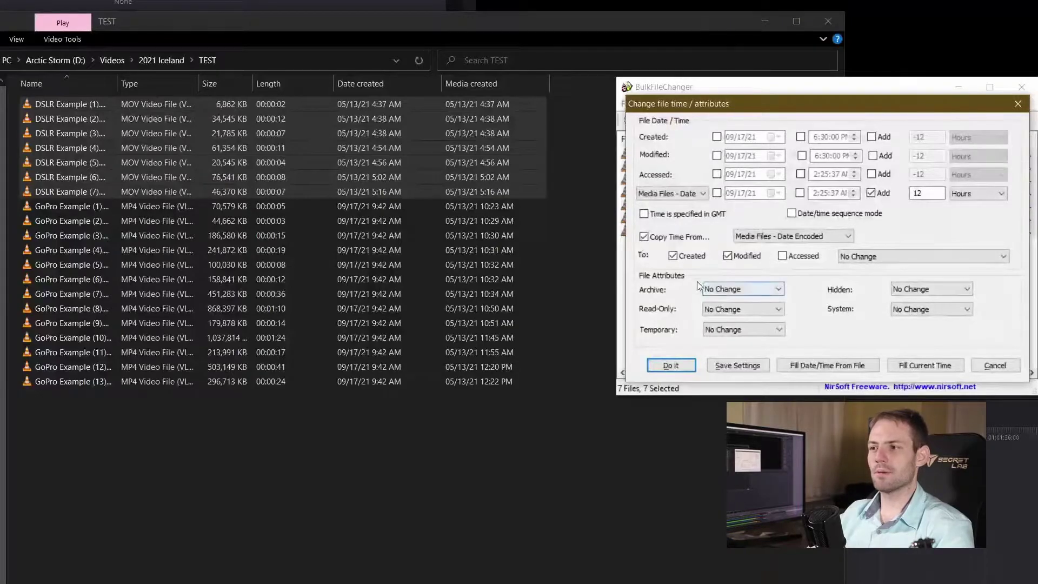
pyautogui.click(644, 238)
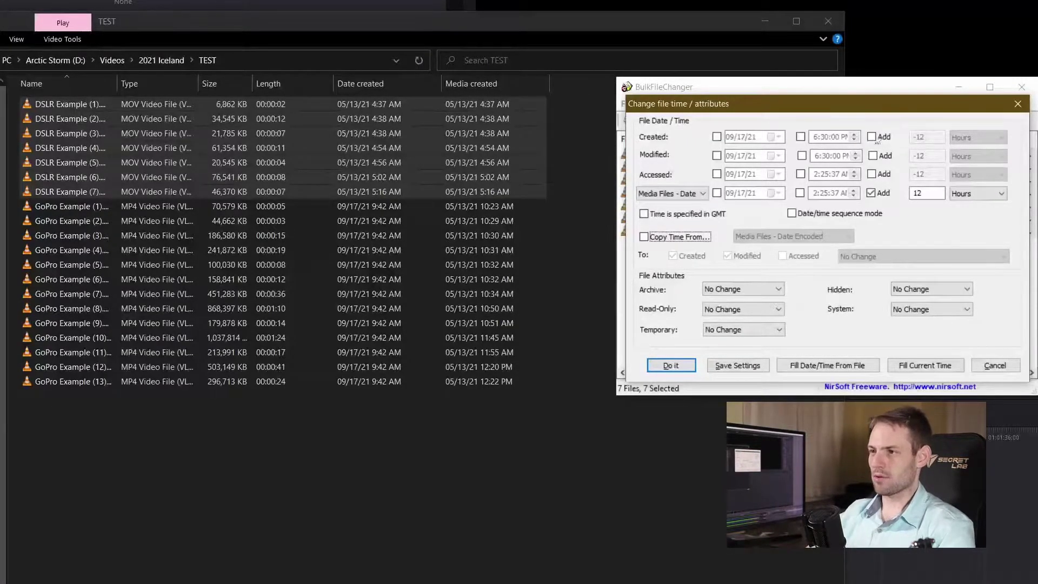
pyautogui.moveTo(782, 109); pyautogui.dragTo(610, 119)
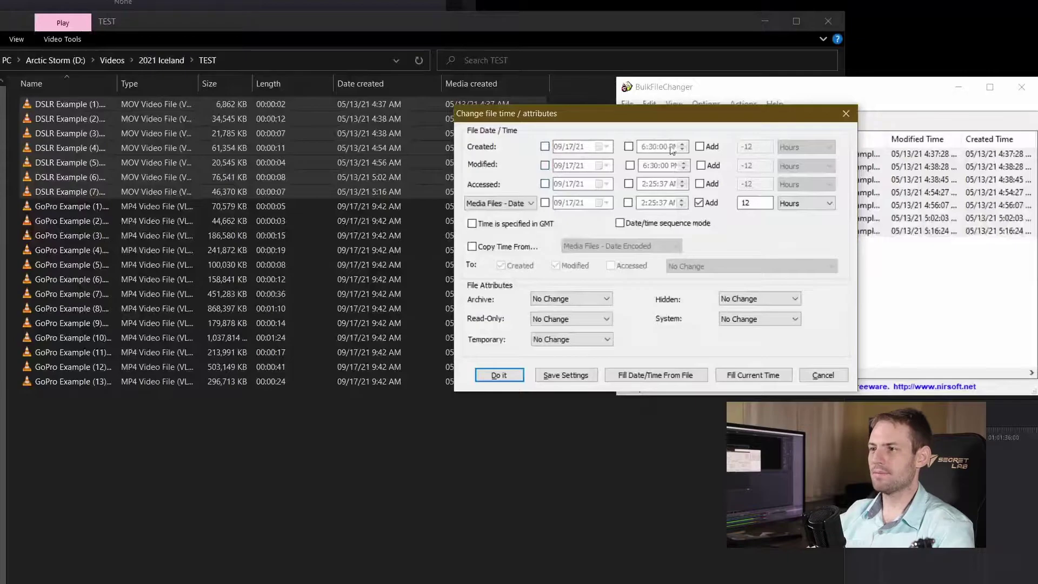
pyautogui.moveTo(706, 117); pyautogui.dragTo(496, 141)
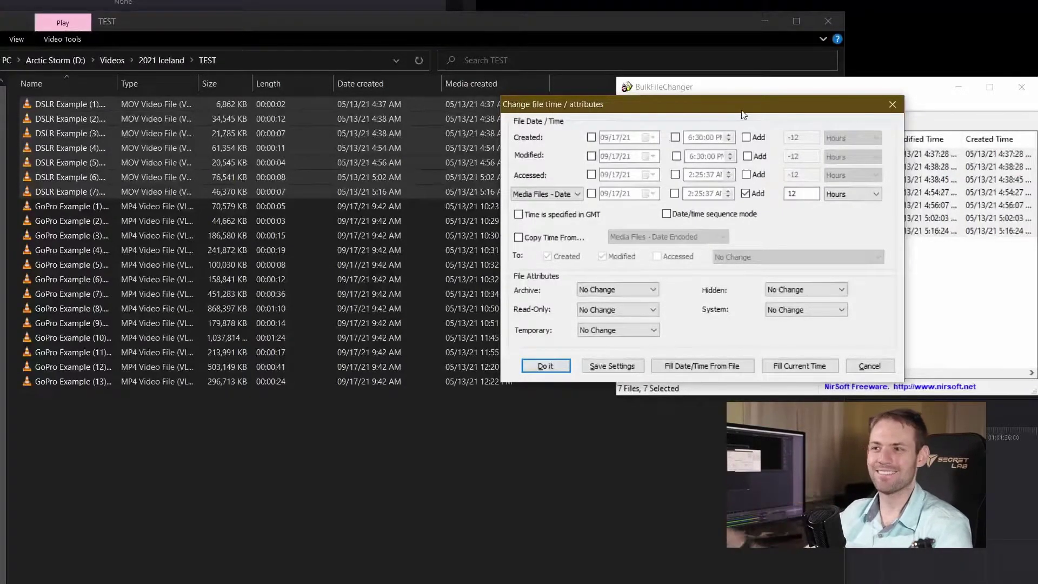
# Enable Add 6 Hours for Created and Modified times and turn off the Media Files offset.
pyautogui.click(746, 138)
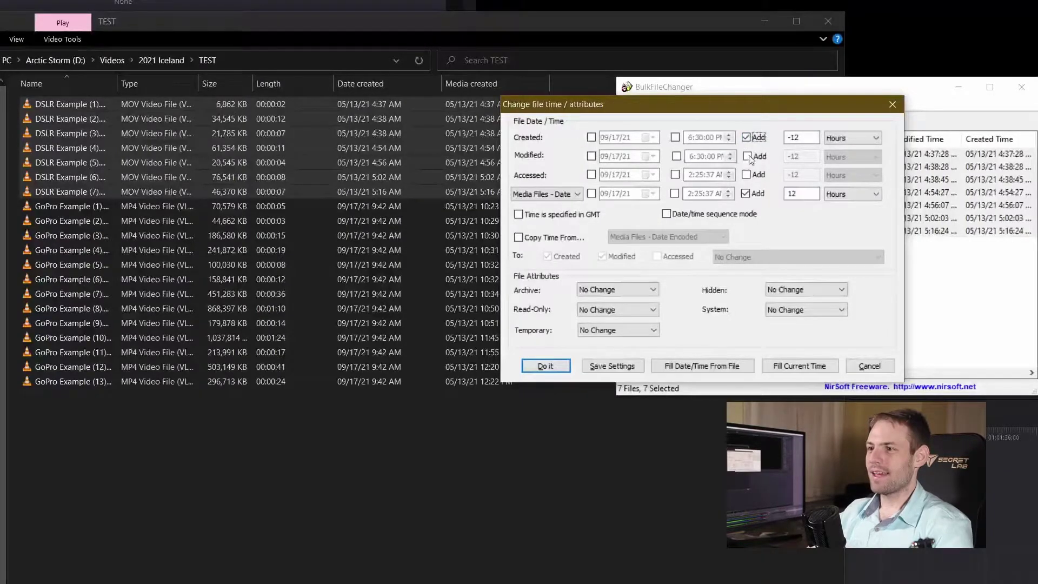
pyautogui.click(746, 156)
pyautogui.click(547, 194)
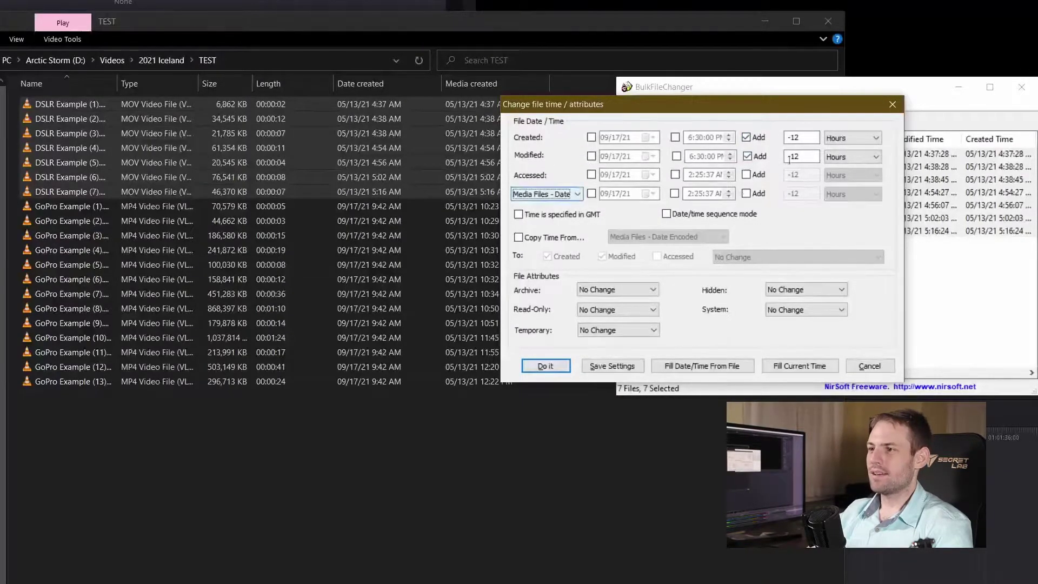
pyautogui.doubleClick(808, 138)
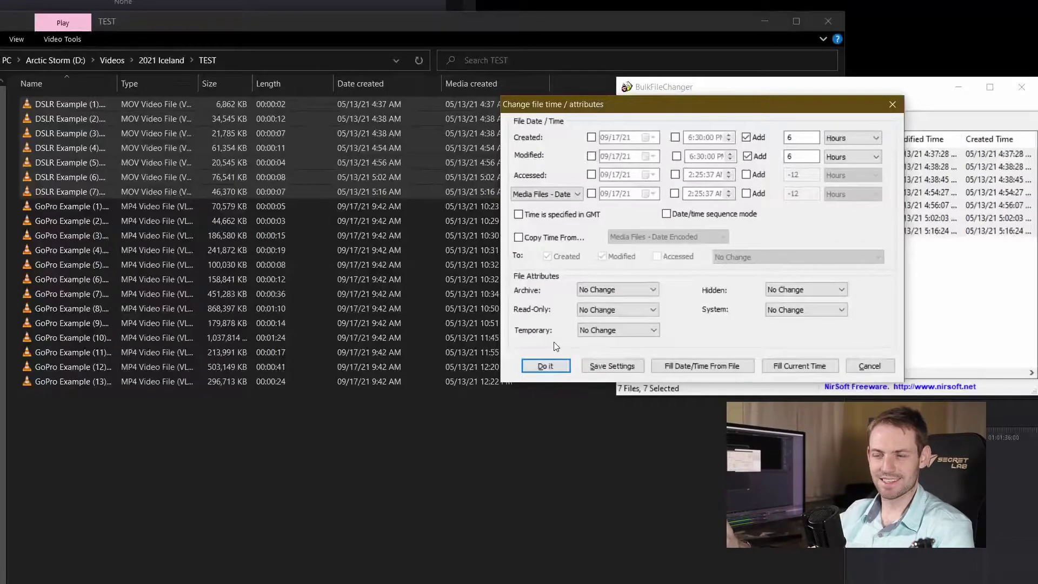
pyautogui.click(806, 136)
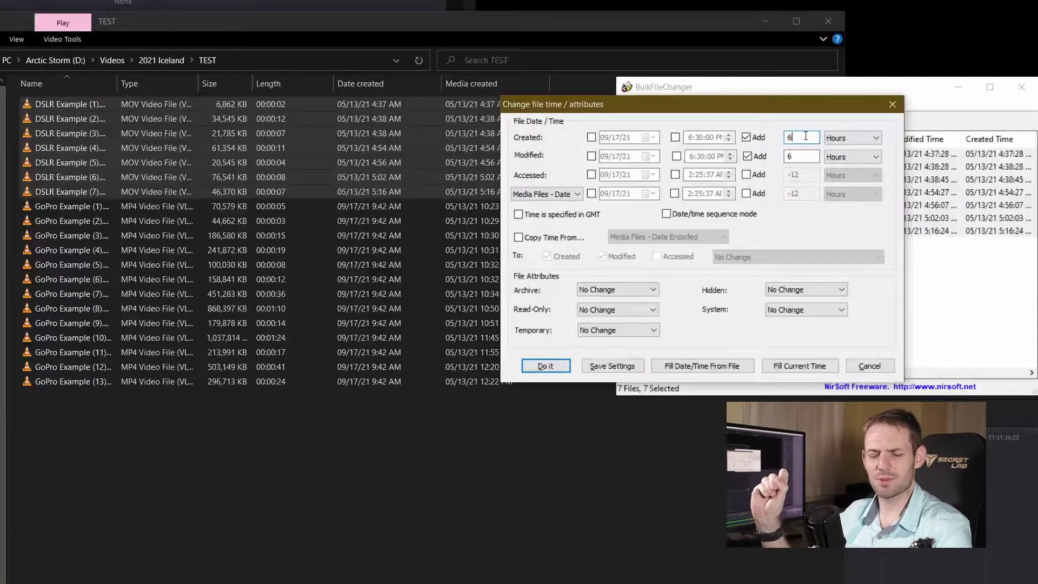
# Apply the 6-hour shift to the DSLR files, confirm the media change, then switch back to BulkFileChanger.
pyautogui.click(546, 366)
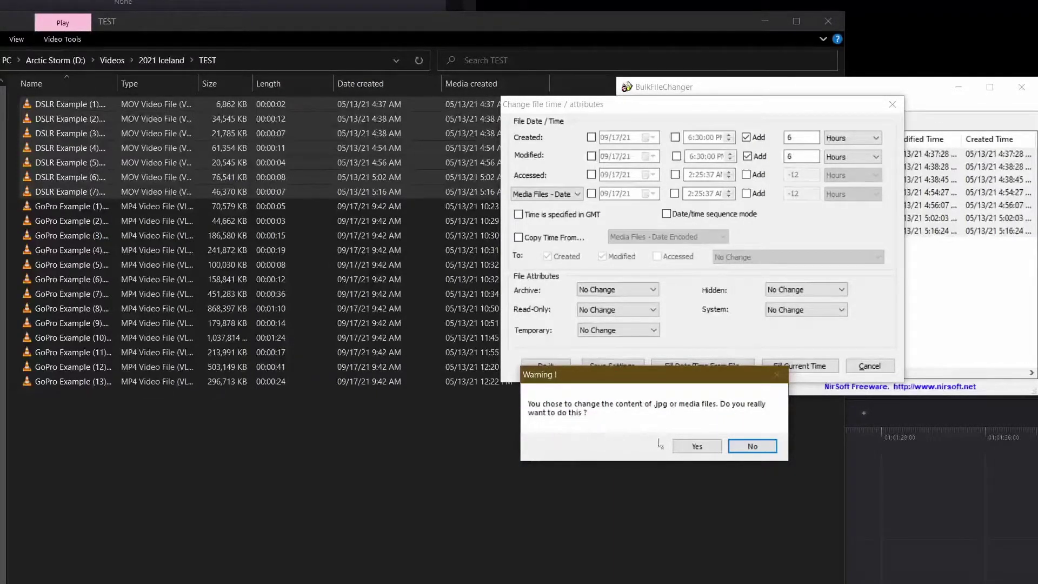
pyautogui.click(697, 446)
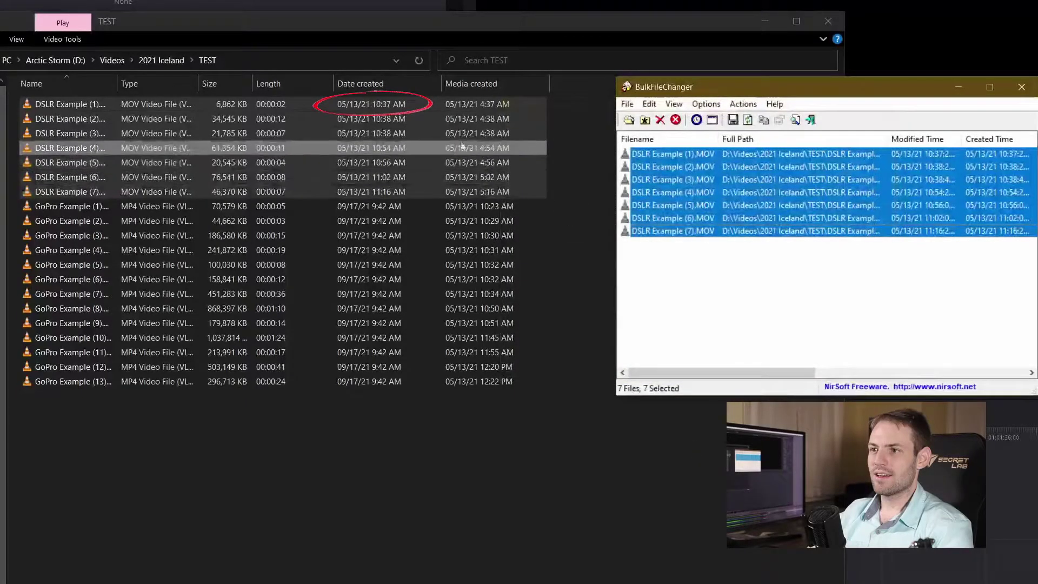
pyautogui.click(352, 105)
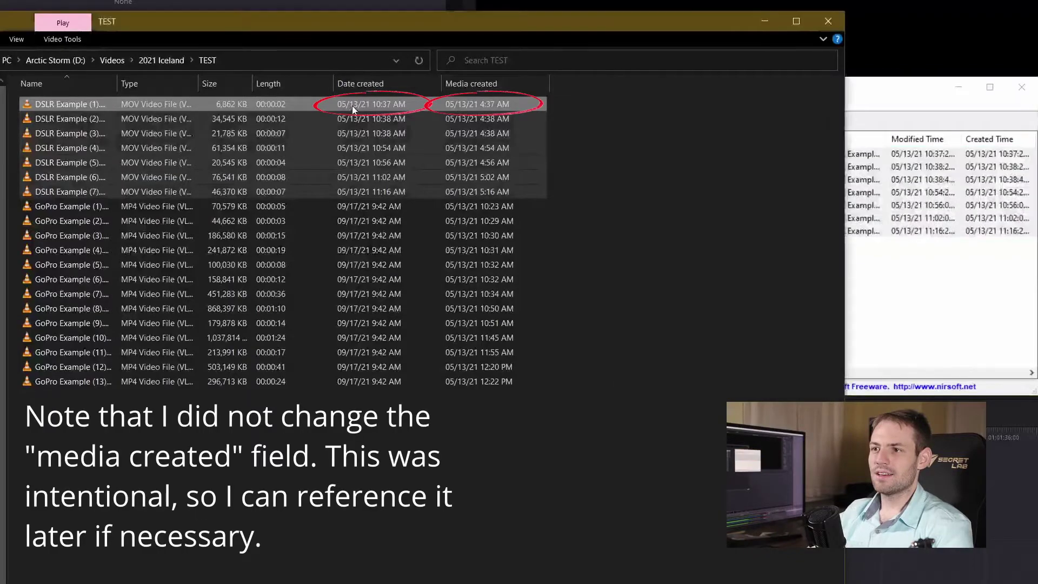
pyautogui.moveTo(357, 115); pyautogui.dragTo(346, 186)
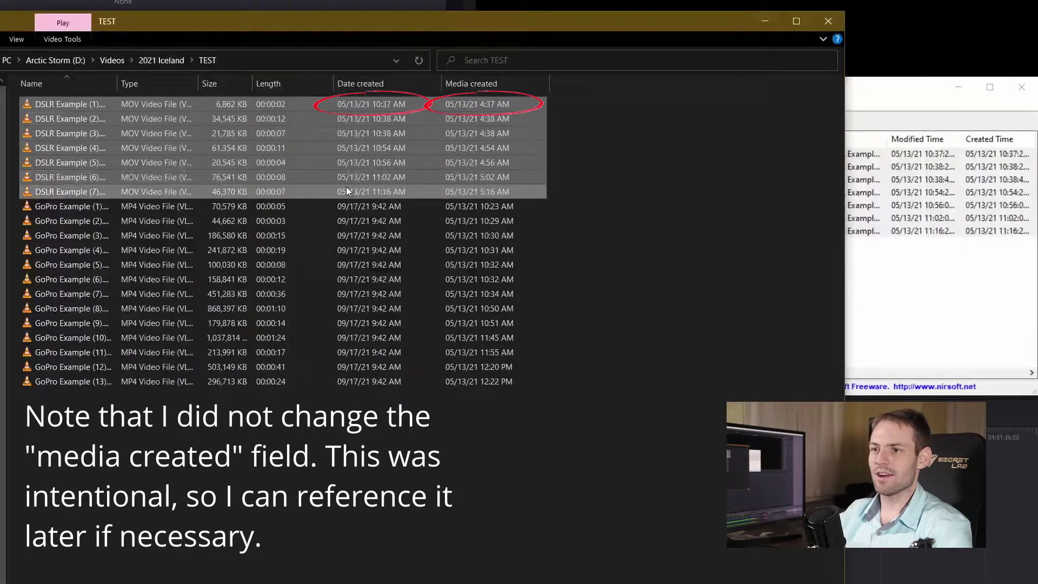
pyautogui.hotkey('alt', 'Tab')
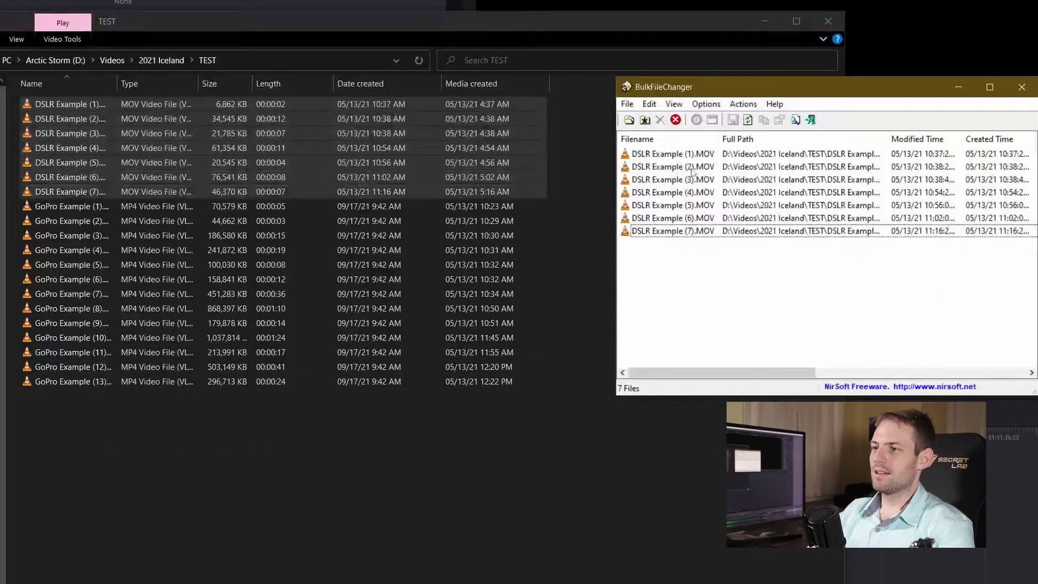
# Clear the DSLR files and add all 13 GoPro clips to BulkFileChanger's list.
pyautogui.click(676, 119)
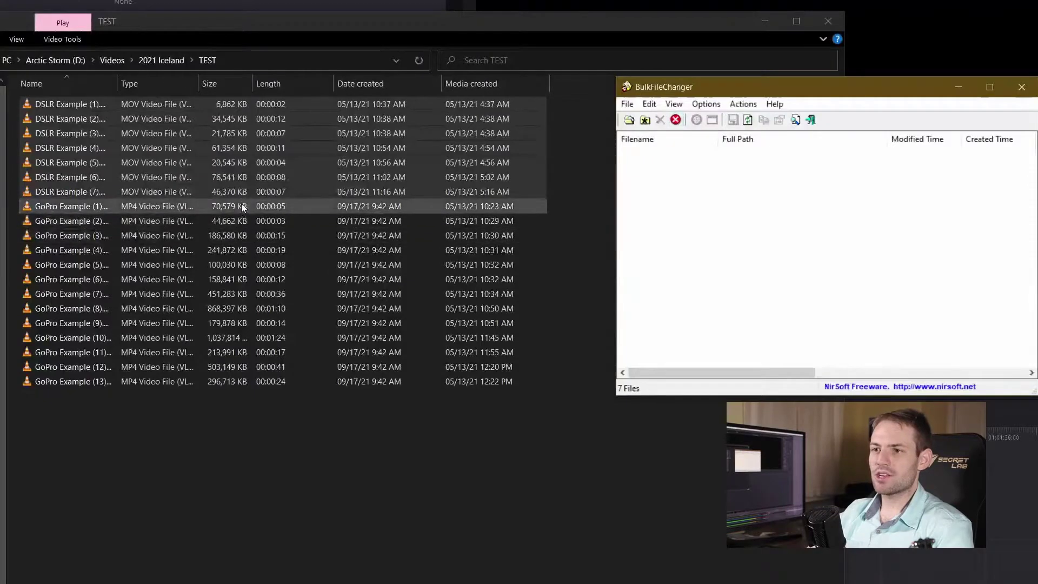
pyautogui.moveTo(242, 203); pyautogui.dragTo(154, 385)
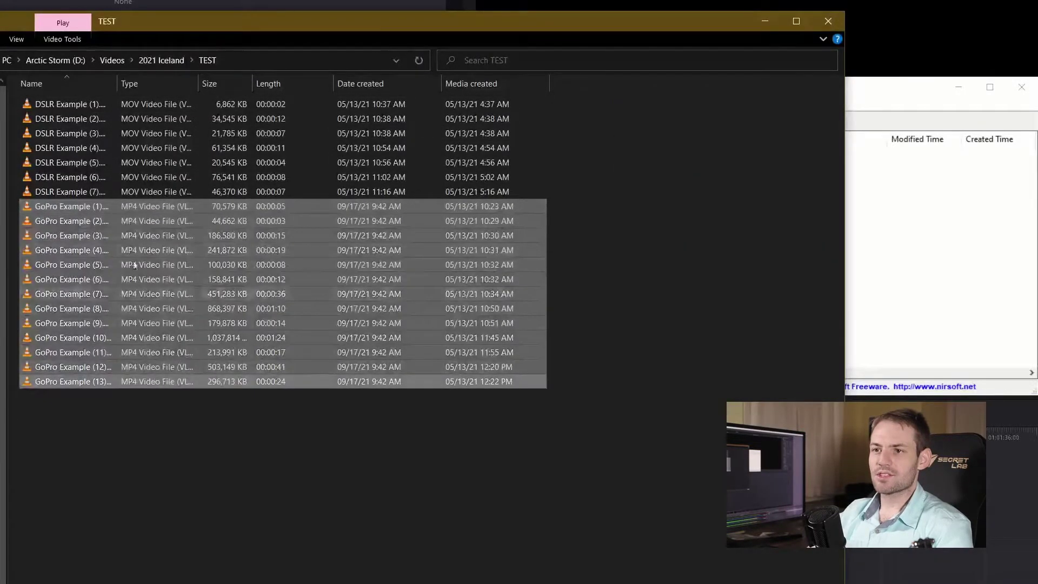
pyautogui.moveTo(114, 206); pyautogui.dragTo(897, 230)
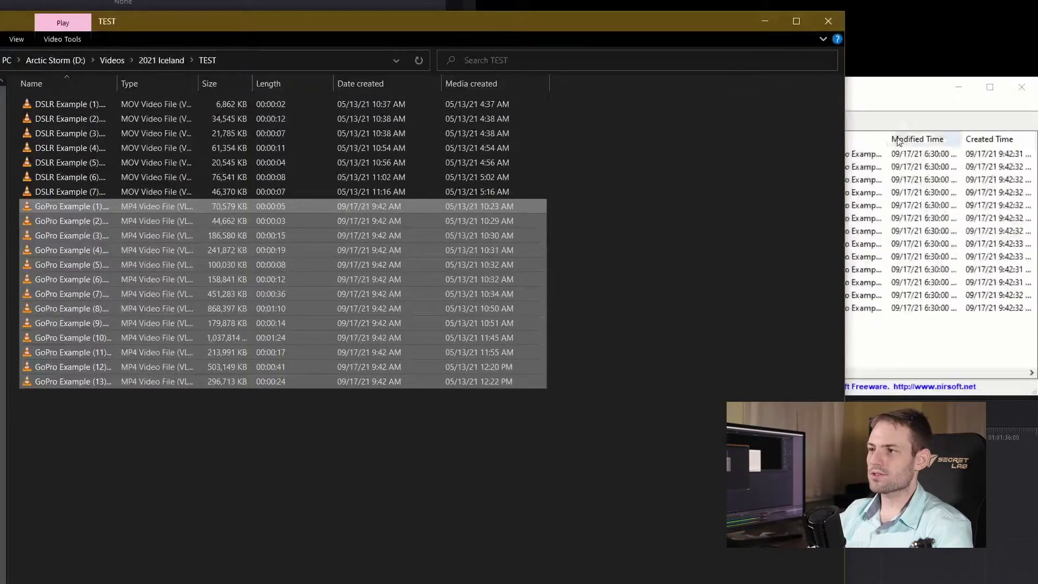
# Compare DSLR Example (7)'s dates with GoPro Example (1)'s in Explorer.
pyautogui.click(898, 85)
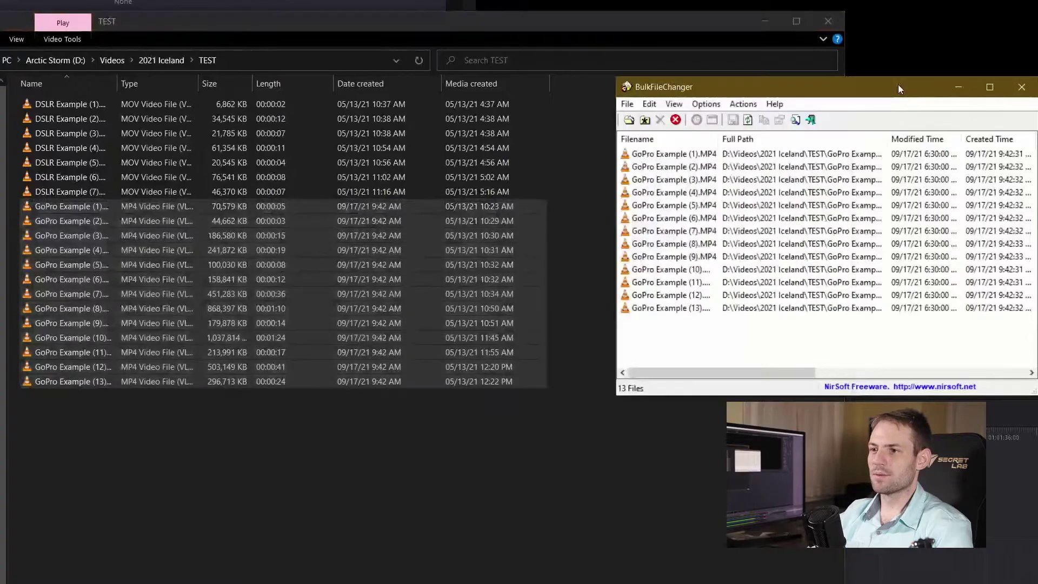
pyautogui.click(517, 188)
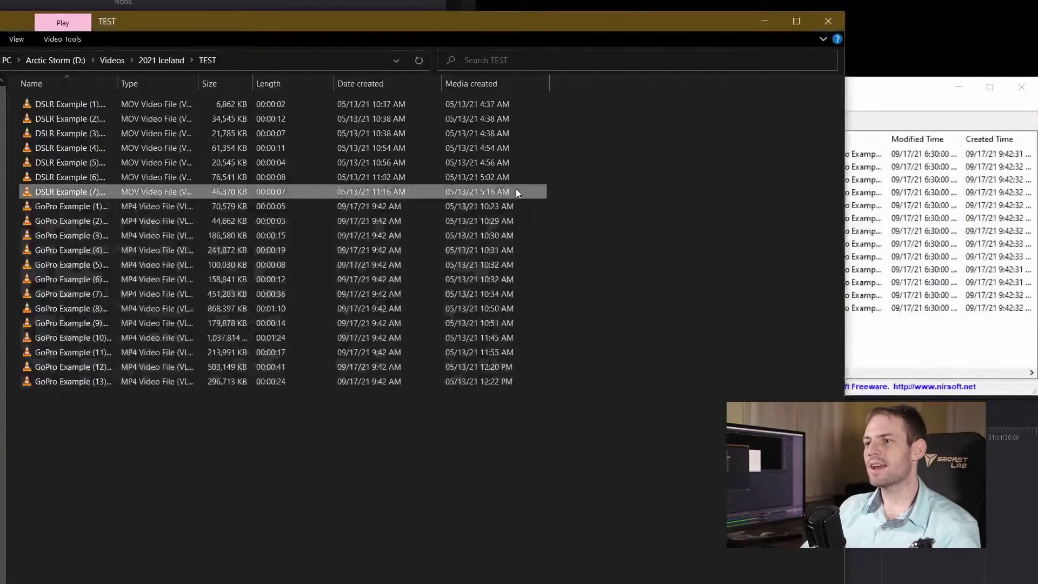
pyautogui.hotkey('shift', 'Down')
pyautogui.hotkey('shift', 'Down')
pyautogui.hotkey('shift', 'Down')
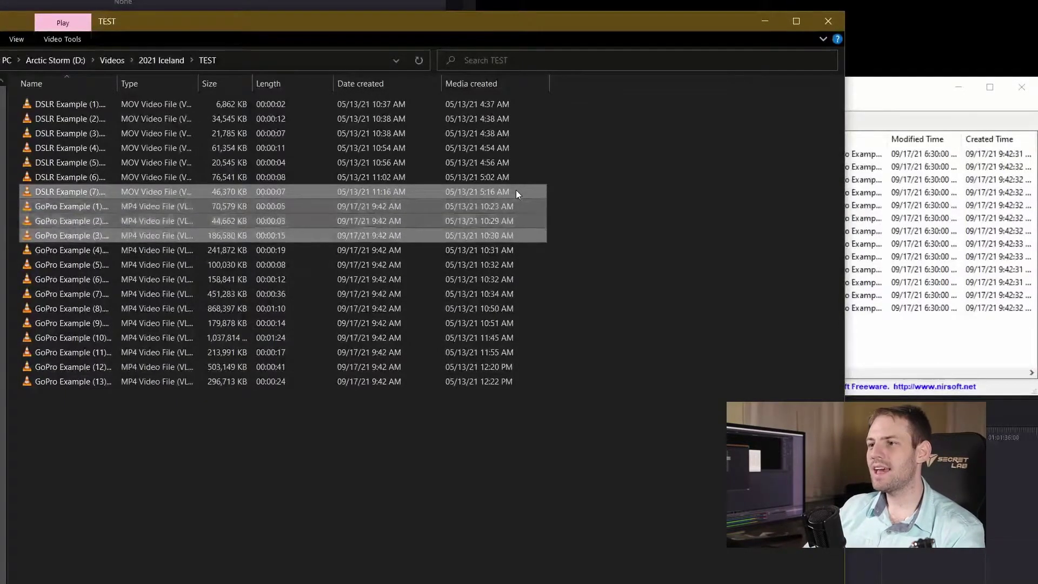
pyautogui.keyDown('ctrl'); pyautogui.click(489, 131); pyautogui.keyUp('ctrl')
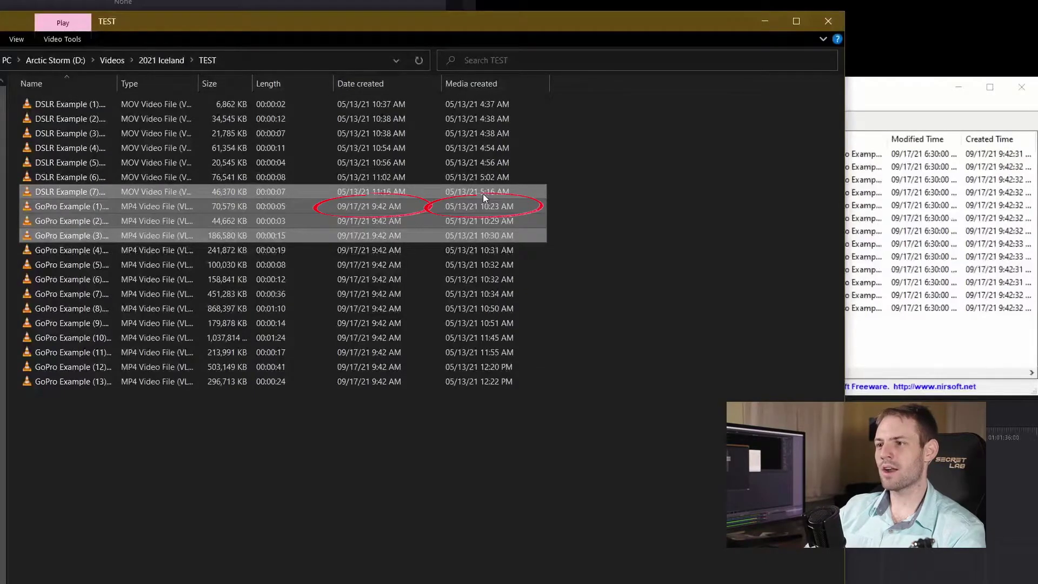
pyautogui.click(465, 206)
pyautogui.click(887, 88)
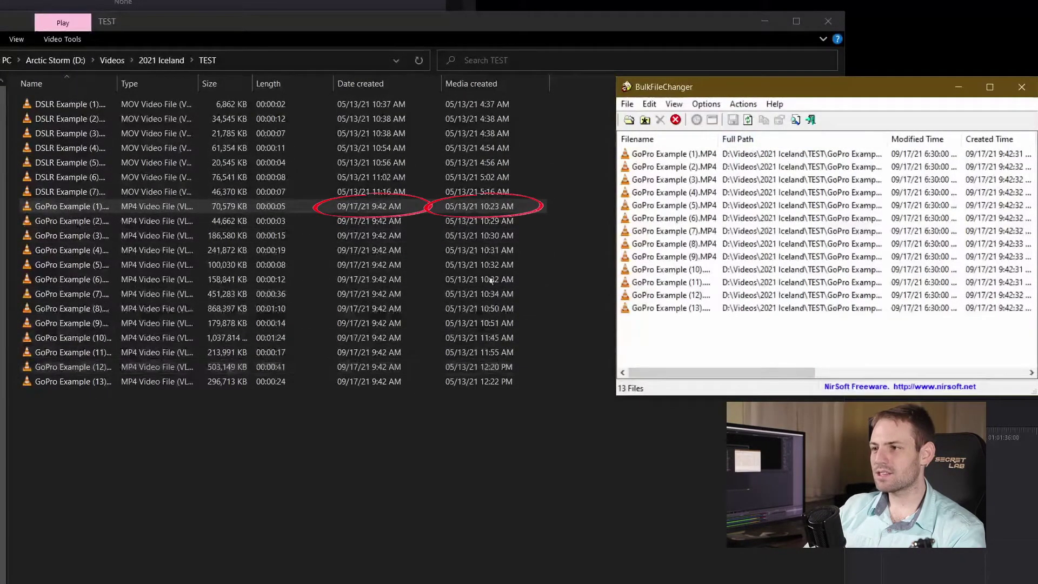
# Select all 13 GoPro files and clear every Add offset in the file time dialog.
pyautogui.click(675, 157)
pyautogui.keyDown('shift'); pyautogui.click(699, 308); pyautogui.keyUp('shift')
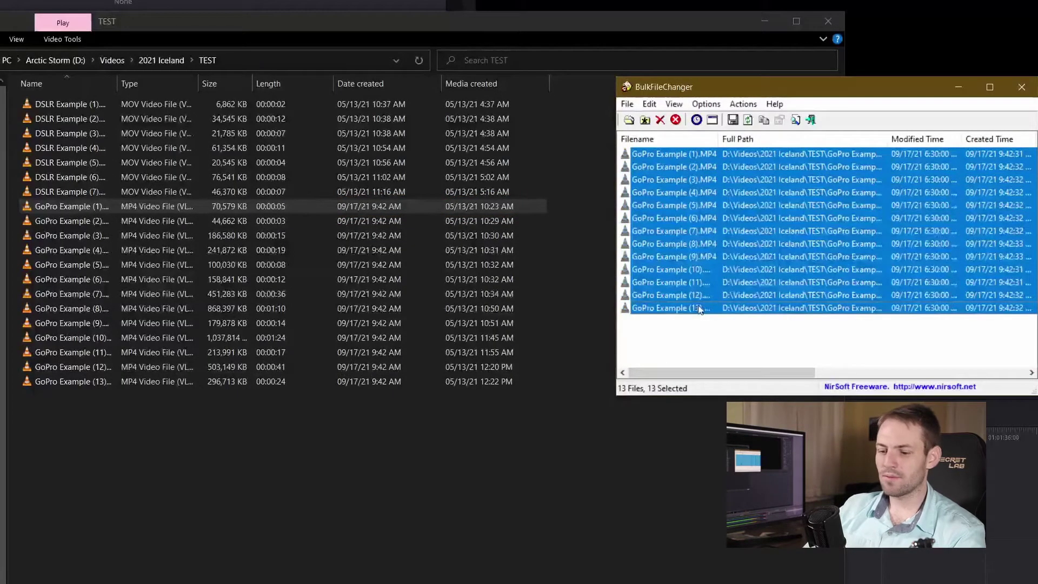
pyautogui.press('F6')
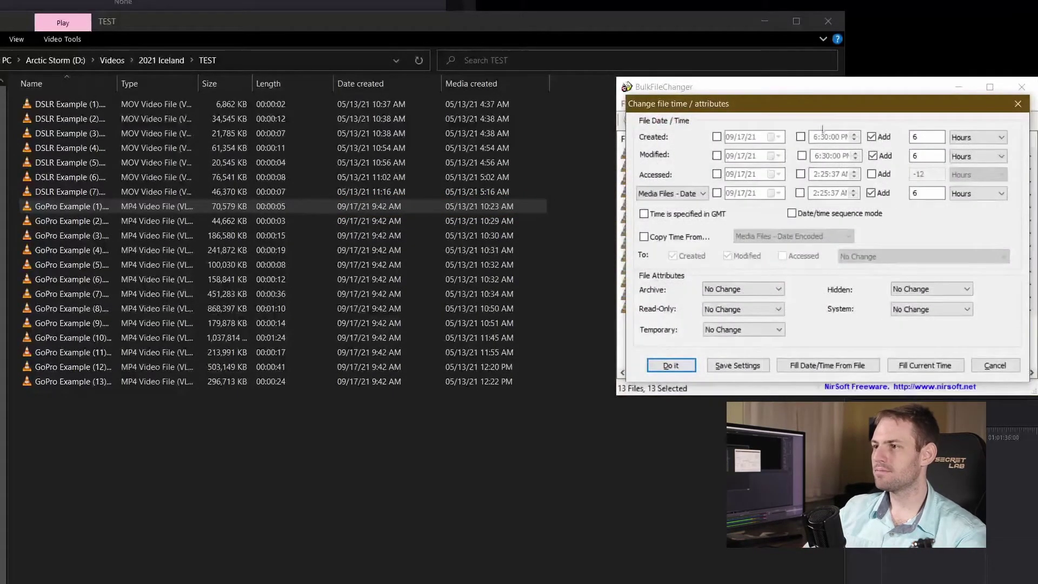
pyautogui.moveTo(788, 110); pyautogui.dragTo(630, 85)
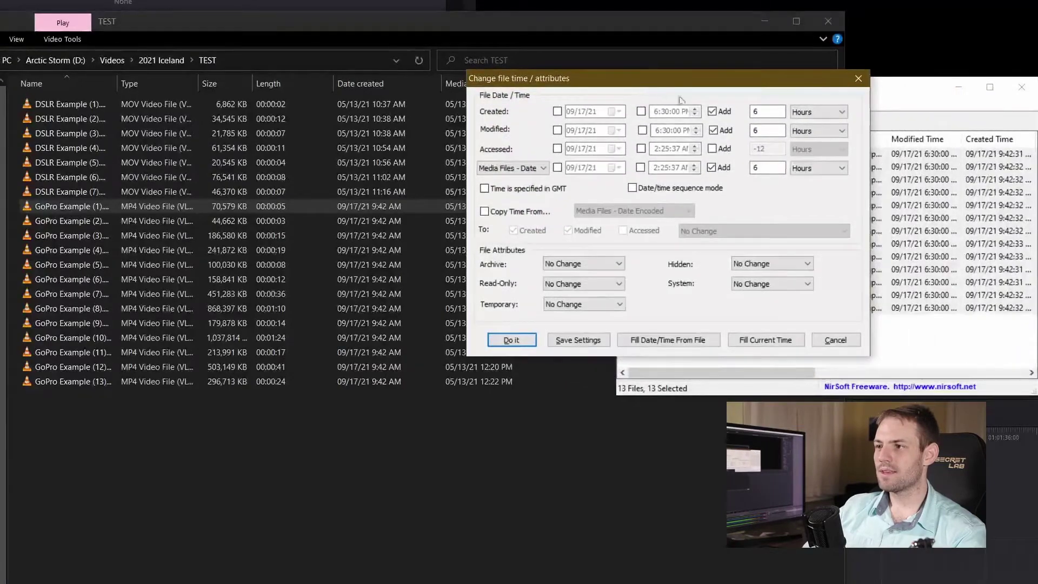
pyautogui.click(713, 111)
pyautogui.click(714, 131)
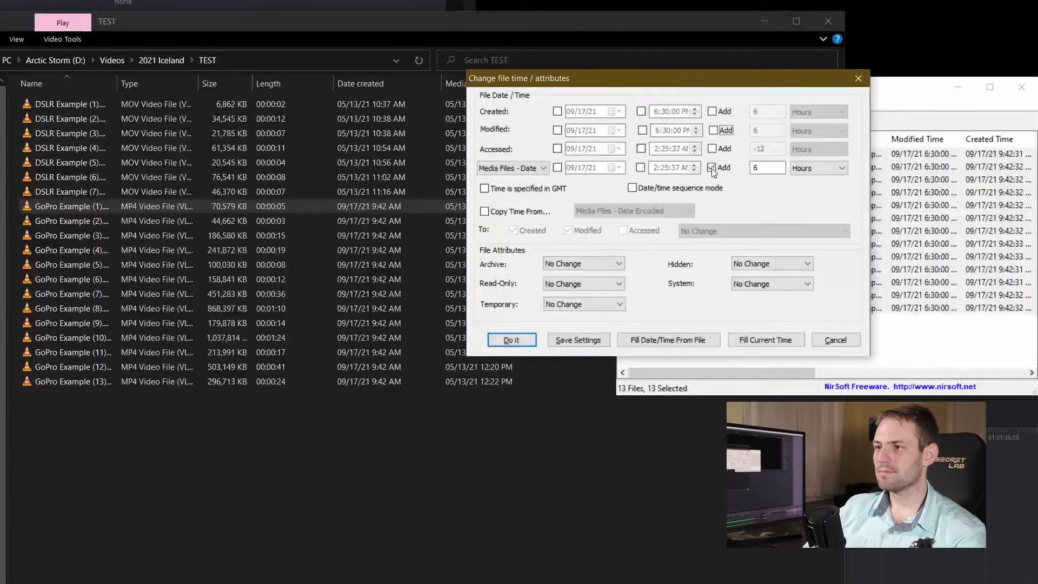
pyautogui.click(712, 168)
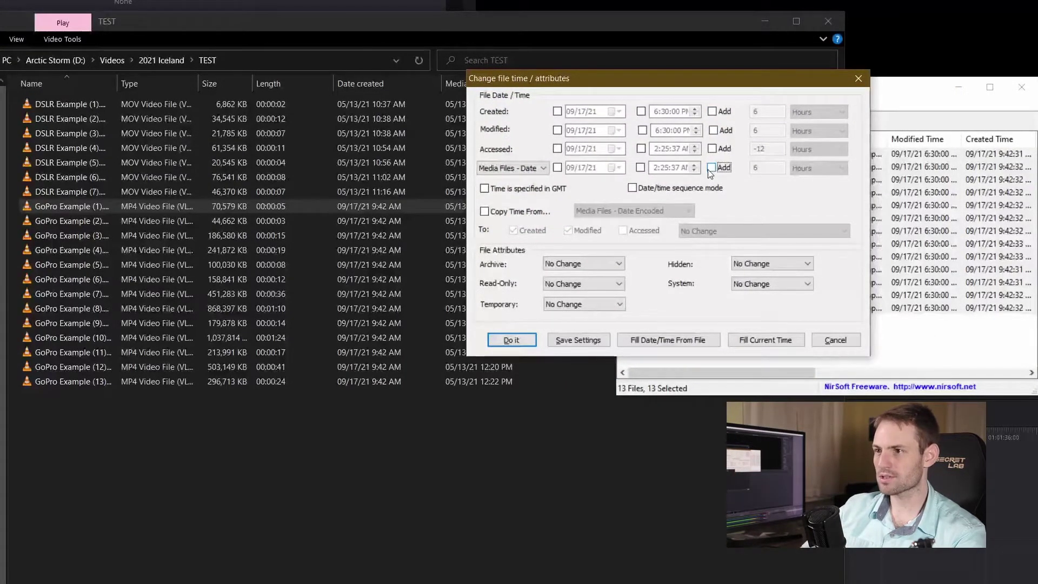
# Copy times from Media Files - Date Encoded and verify the GoPro clips now read 05/13/21.
pyautogui.click(485, 212)
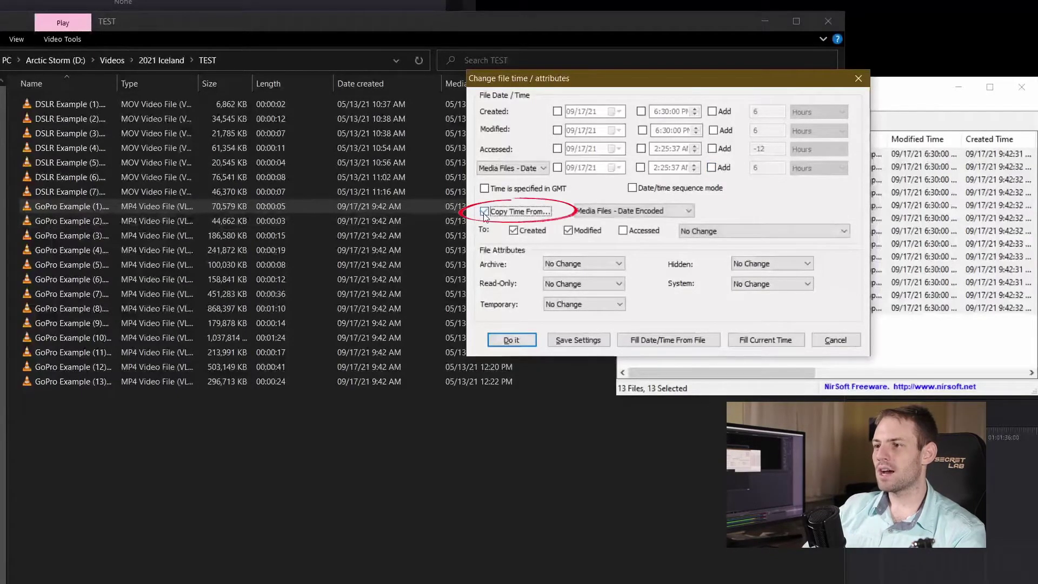
pyautogui.click(610, 216)
pyautogui.click(609, 216)
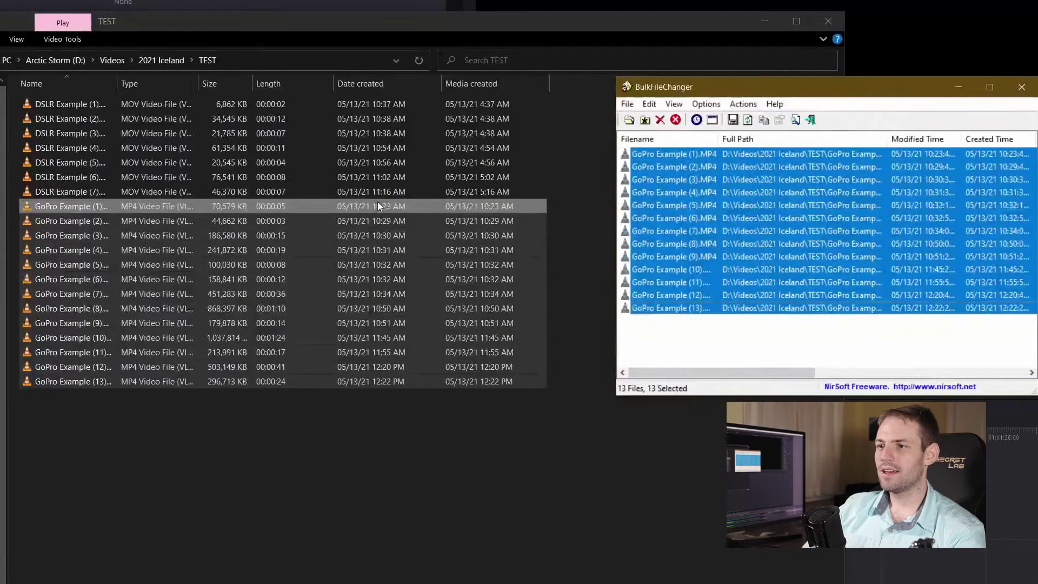
pyautogui.click(374, 210)
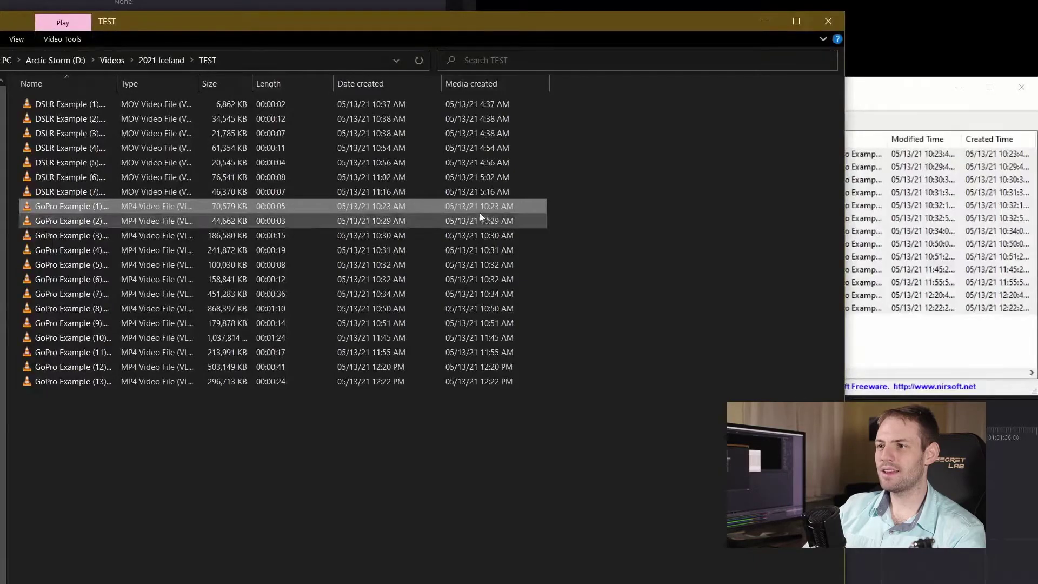
pyautogui.click(422, 236)
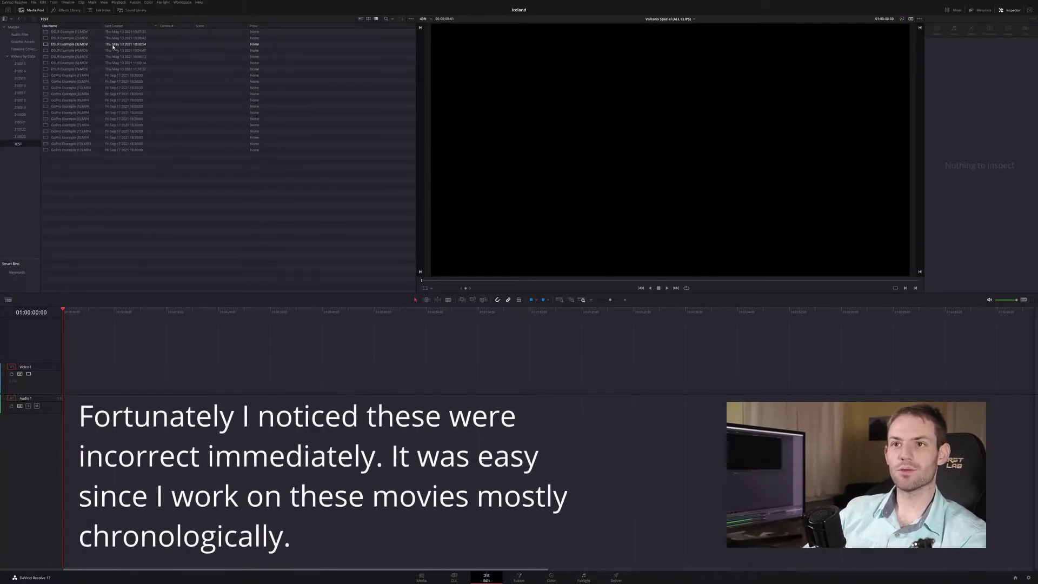
# Delete all media pool clips and reimport the TEST folder's clips from the Media page.
pyautogui.click(70, 32)
pyautogui.keyDown('shift'); pyautogui.click(97, 150); pyautogui.keyUp('shift')
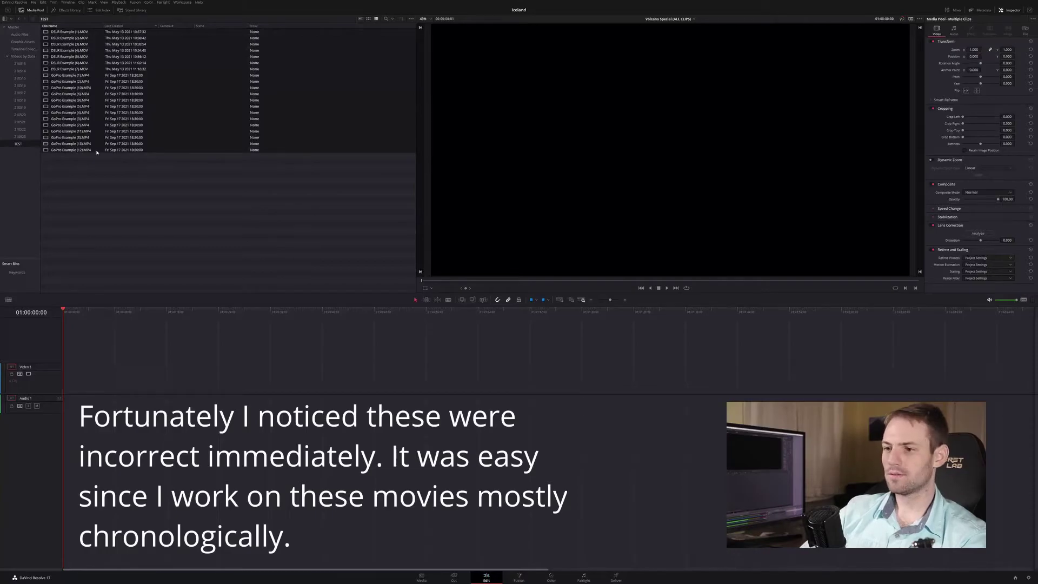
pyautogui.press('Delete')
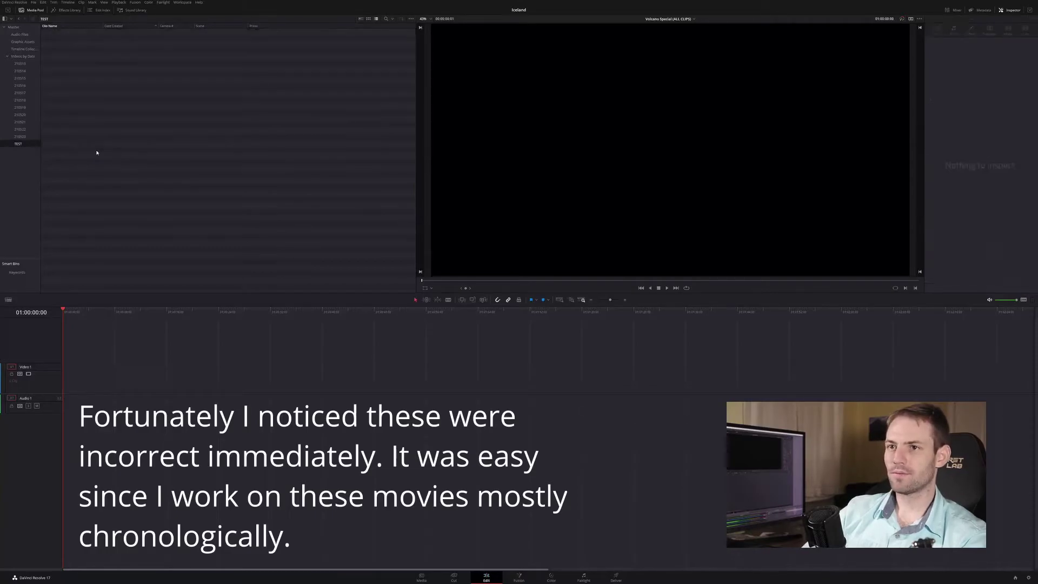
pyautogui.click(421, 578)
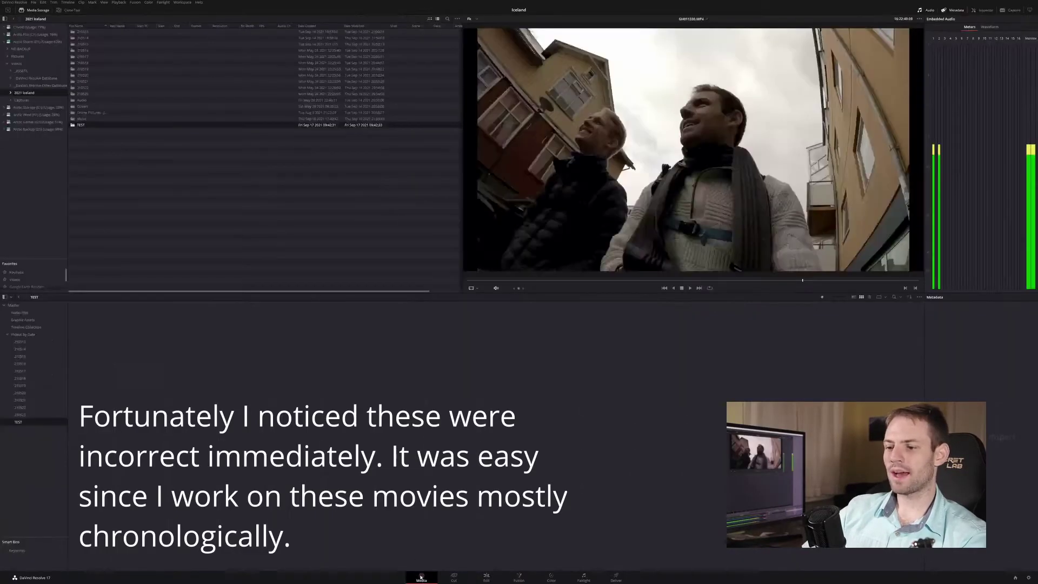
pyautogui.doubleClick(99, 127)
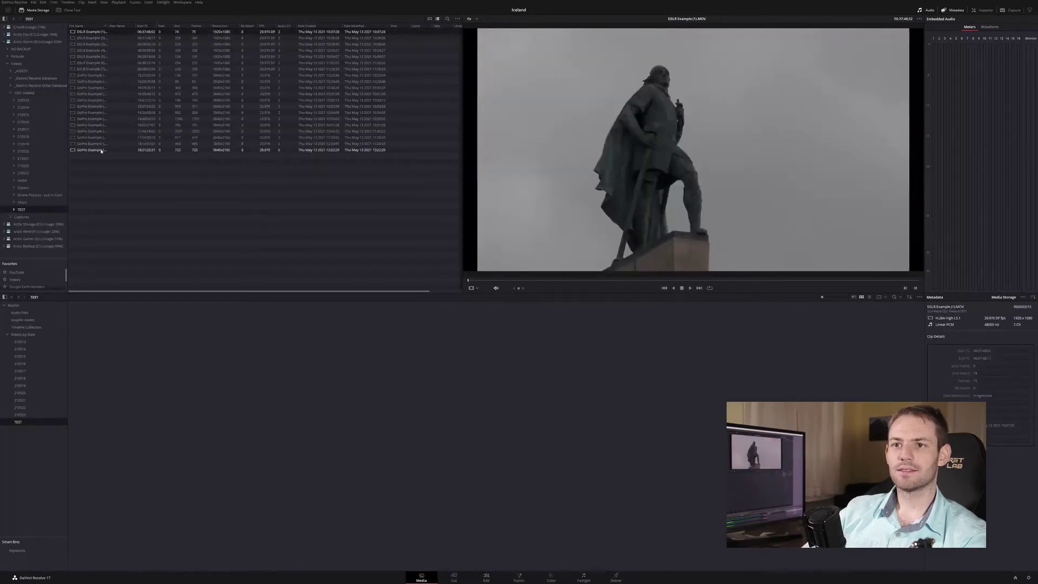
pyautogui.moveTo(92, 34); pyautogui.dragTo(200, 377)
pyautogui.click(489, 579)
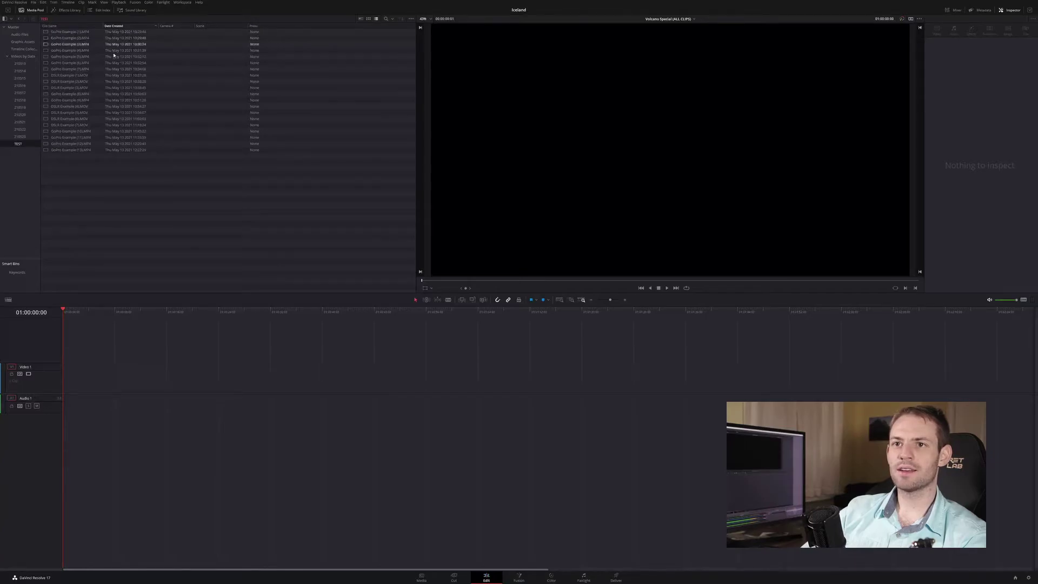
# Sort the media pool ascending by Date Created.
pyautogui.click(86, 81)
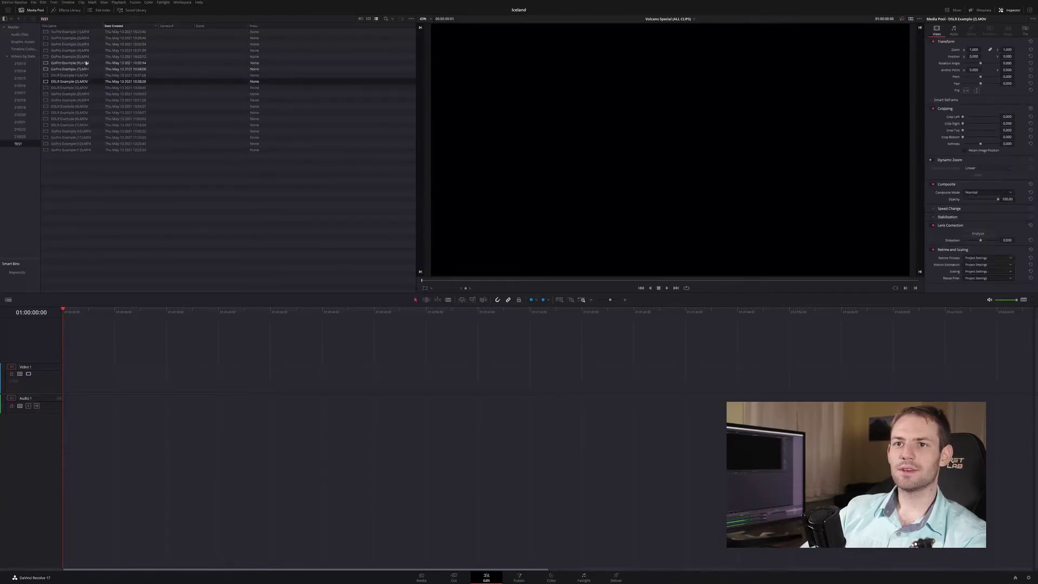
pyautogui.click(128, 27)
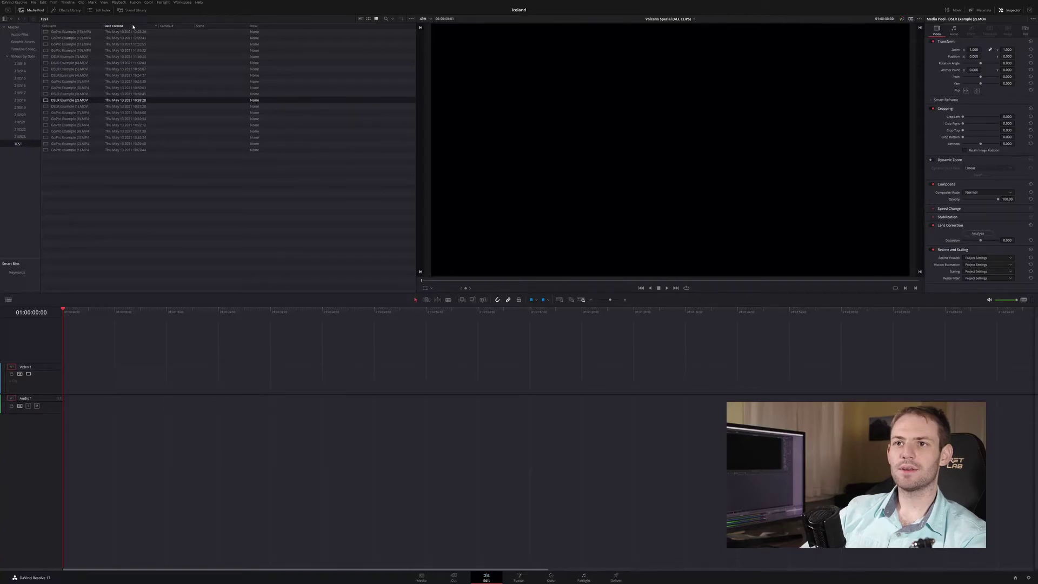
pyautogui.click(133, 27)
# Preview the interleaved clips, from GoPro Example (4) through the GoPro Example (9) flag clip.
pyautogui.click(66, 51)
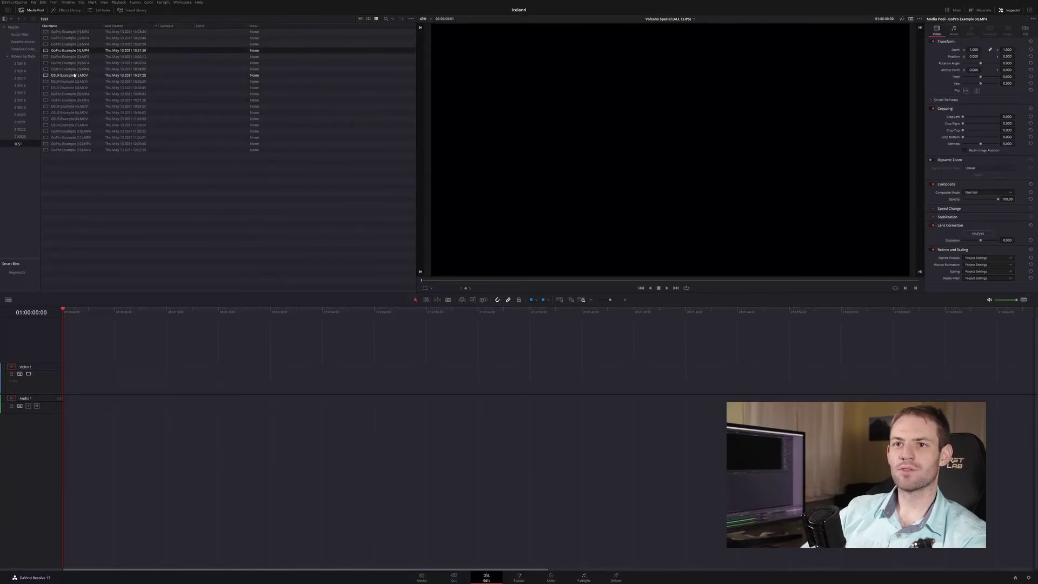
pyautogui.click(76, 69)
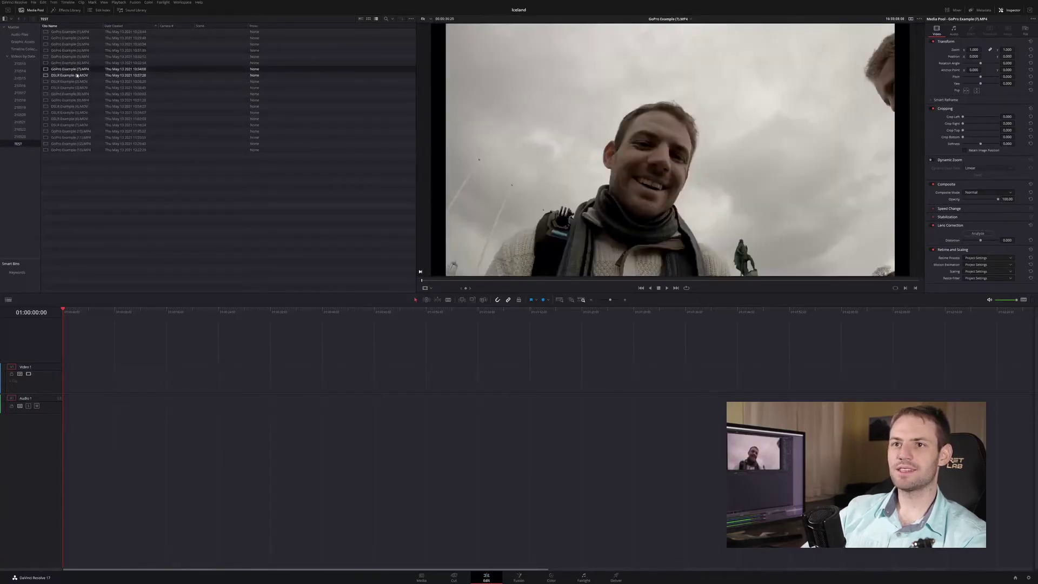
pyautogui.click(77, 75)
pyautogui.click(78, 82)
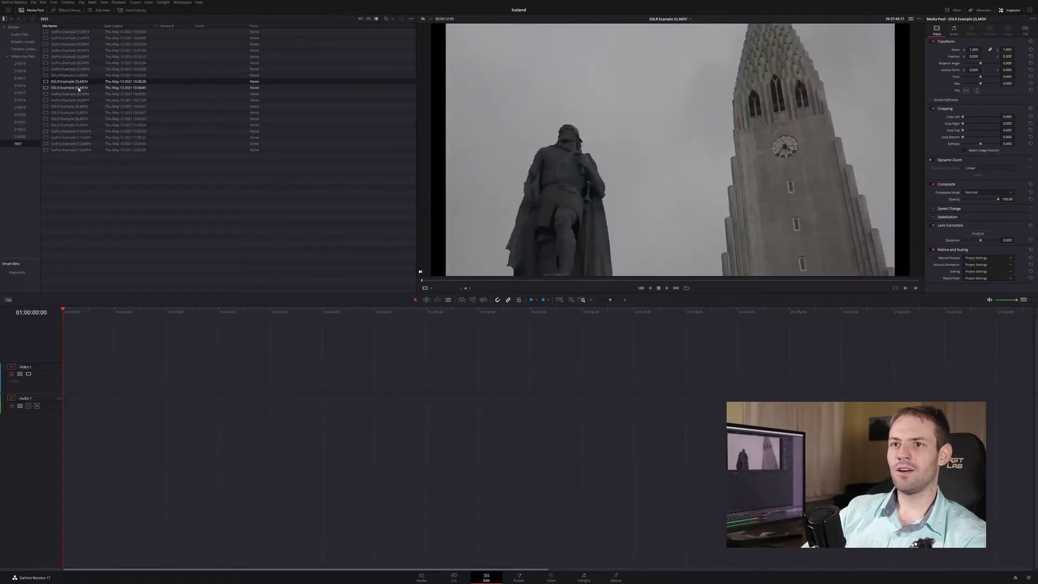
pyautogui.click(78, 88)
pyautogui.click(79, 94)
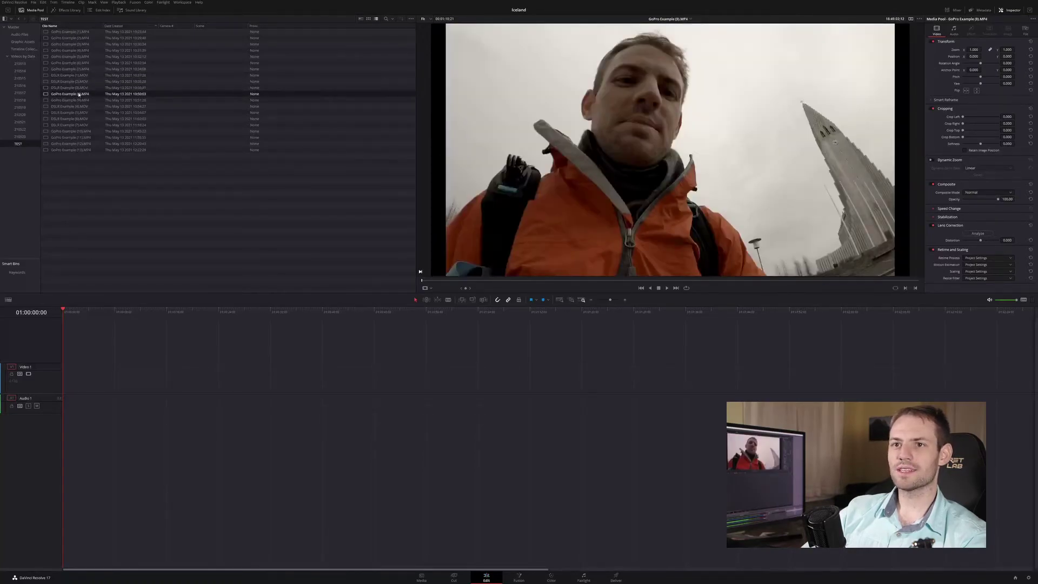
pyautogui.click(80, 101)
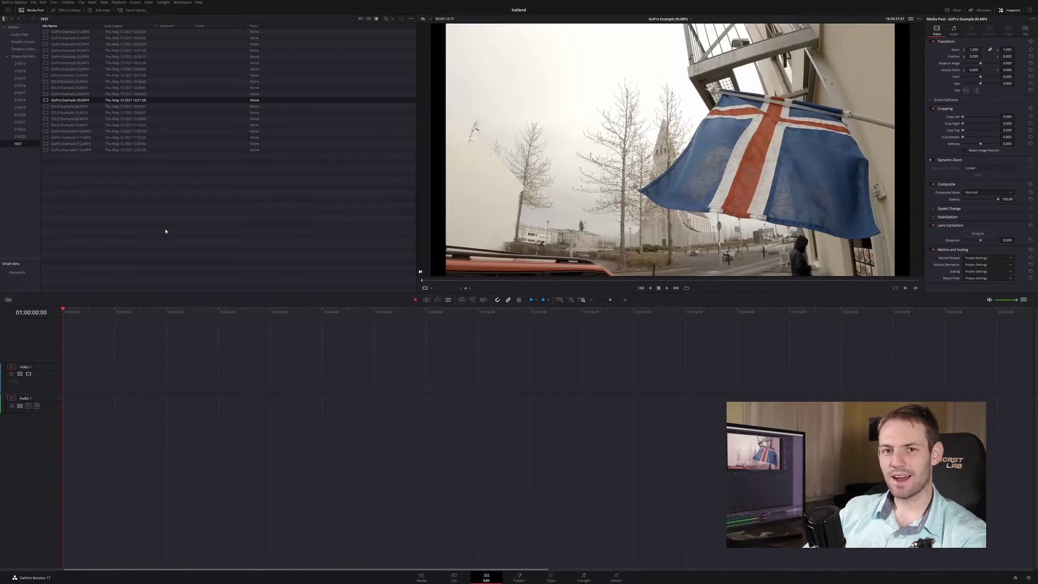